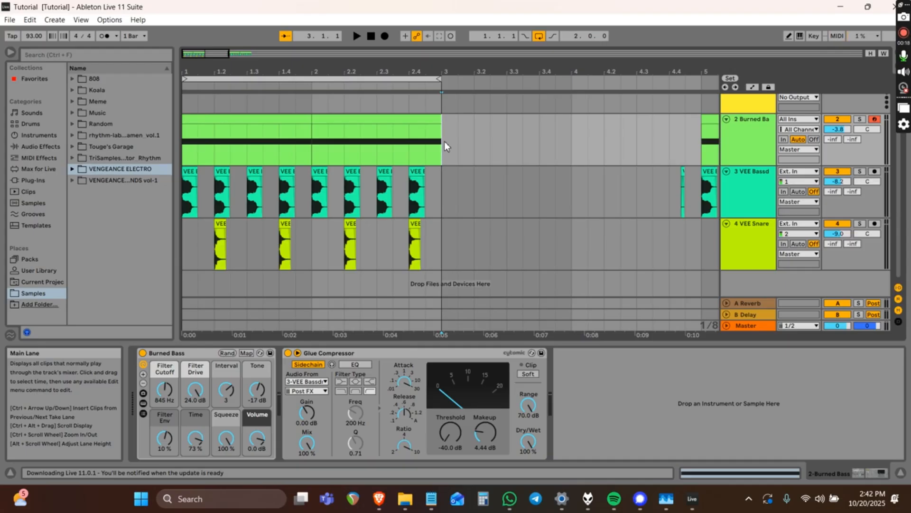
# - Select everything in the arrangement and inspect the clip sections between bars 1 and 7
pyautogui.hotkey('ctrl', 'a')
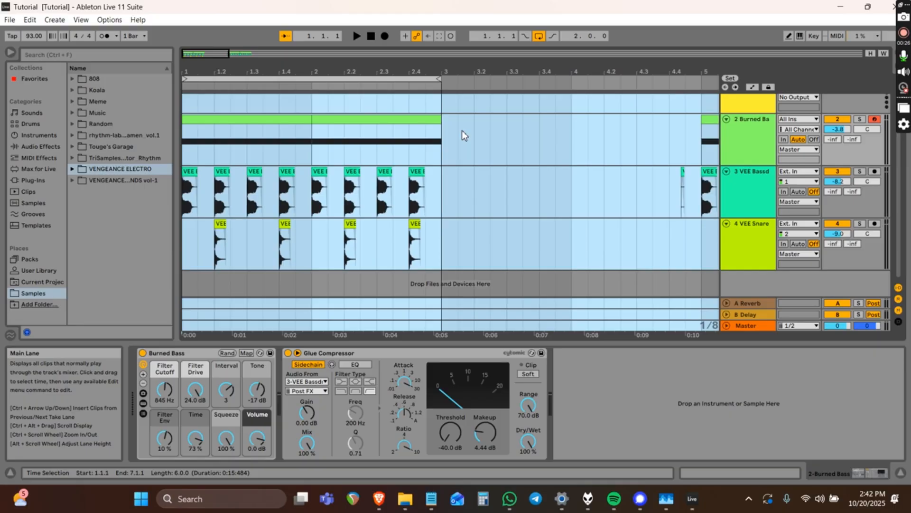
pyautogui.scroll(-8, 463, 133)
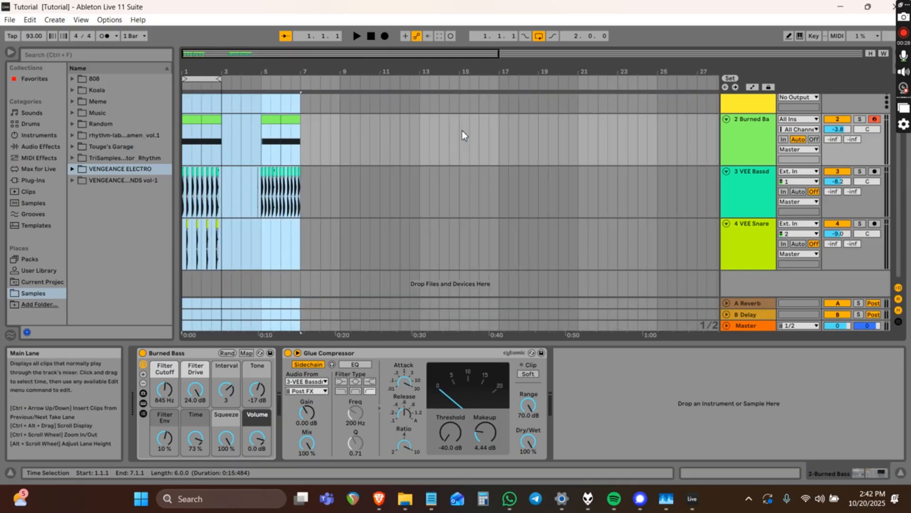
pyautogui.scroll(8, 463, 133)
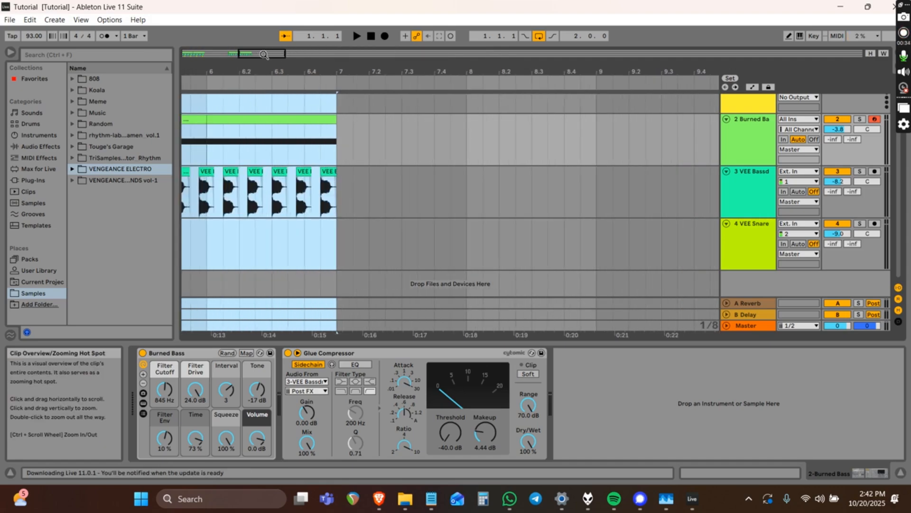
pyautogui.moveTo(264, 55); pyautogui.dragTo(234, 55)
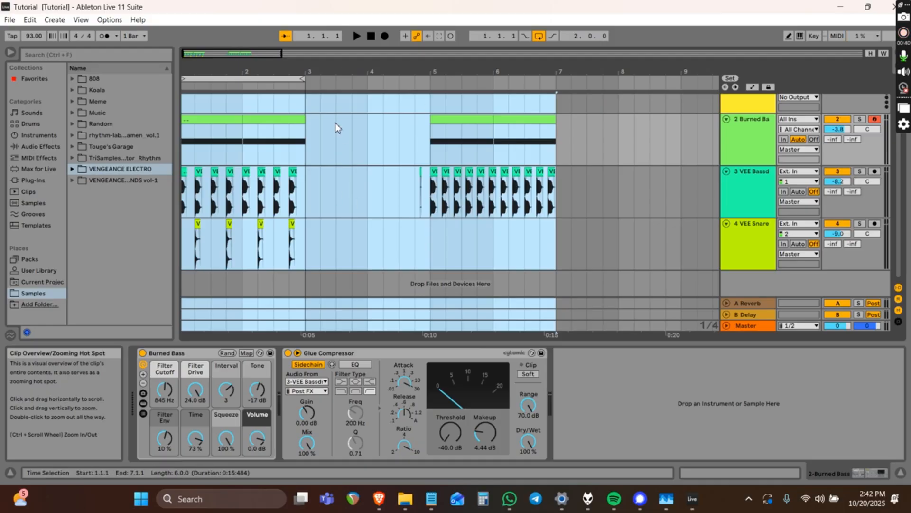
pyautogui.doubleClick(306, 140)
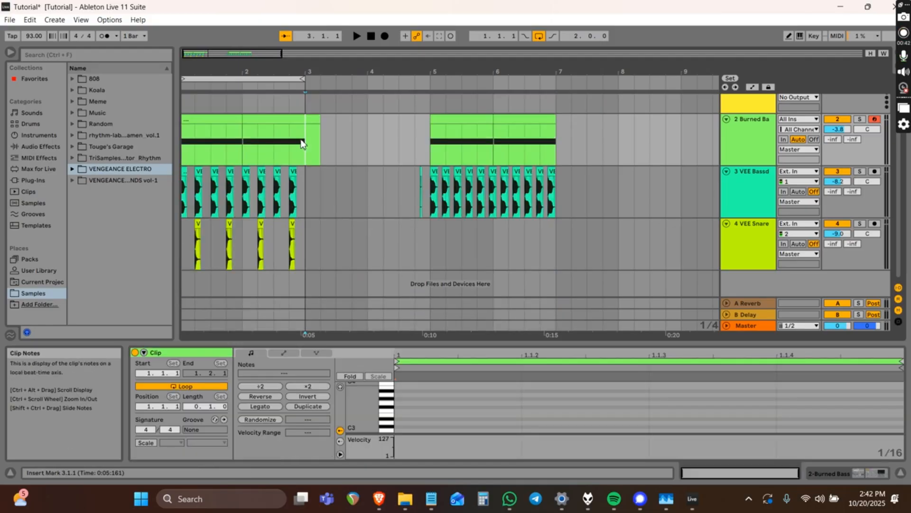
pyautogui.click(311, 119)
pyautogui.press('Delete')
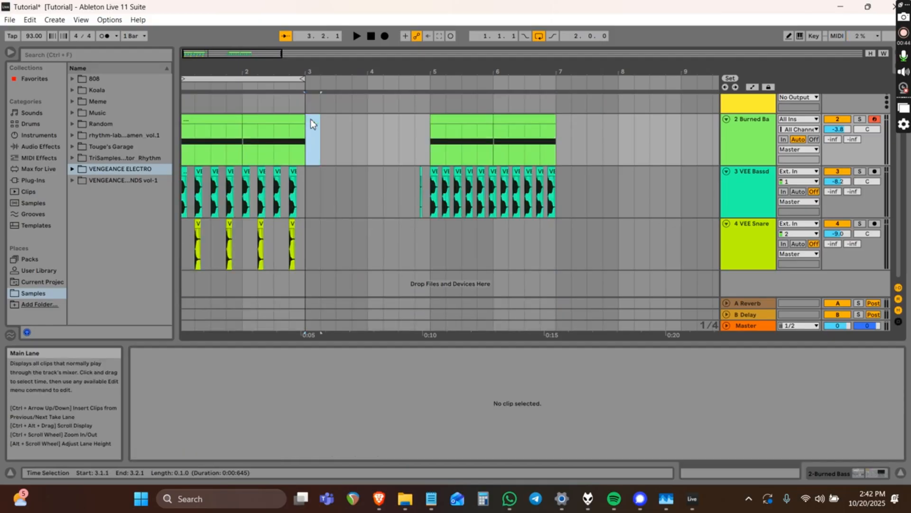
# - Copy the four snare clips in bars 1 and 2 and paste them on the snare track starting at 5.2.1
pyautogui.click(434, 194)
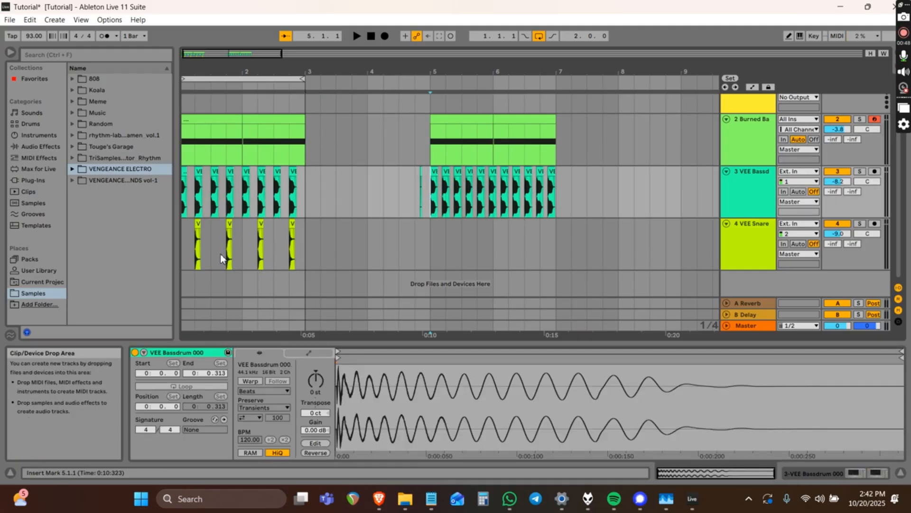
pyautogui.click(198, 227)
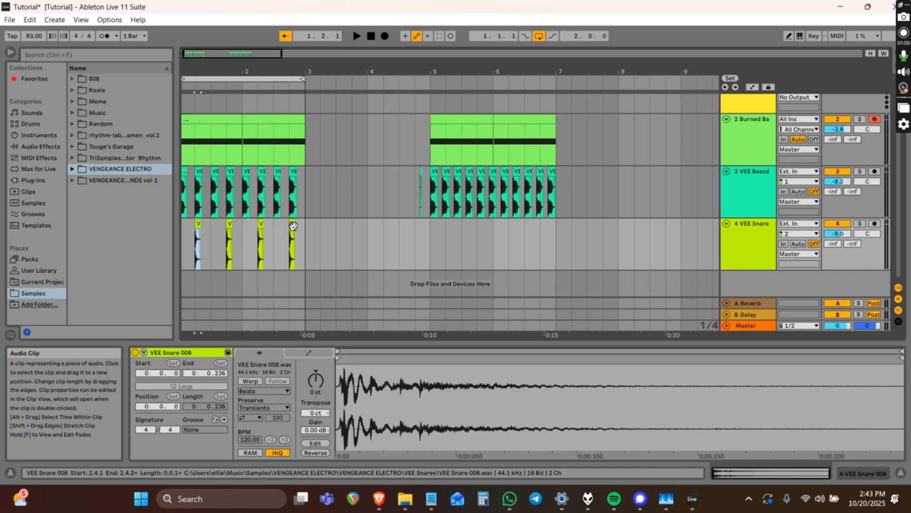
pyautogui.keyDown('shift'); pyautogui.click(293, 225); pyautogui.keyUp('shift')
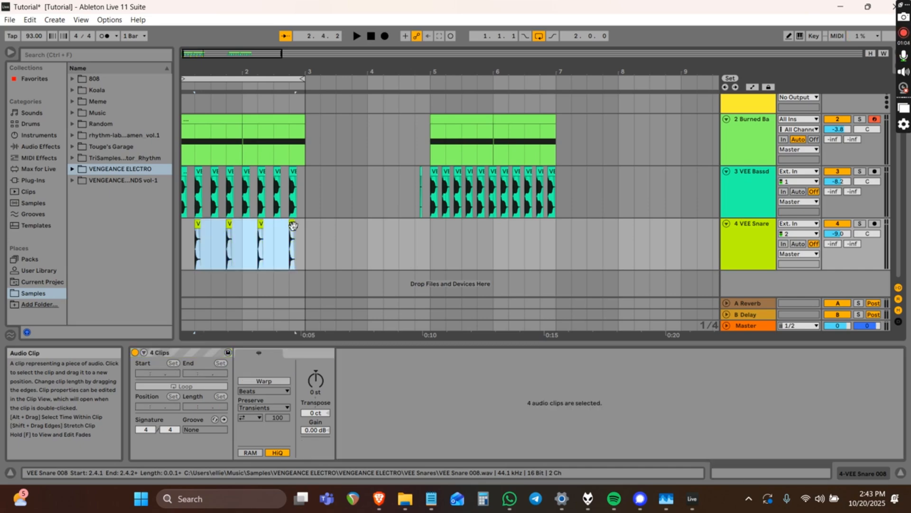
pyautogui.click(445, 249)
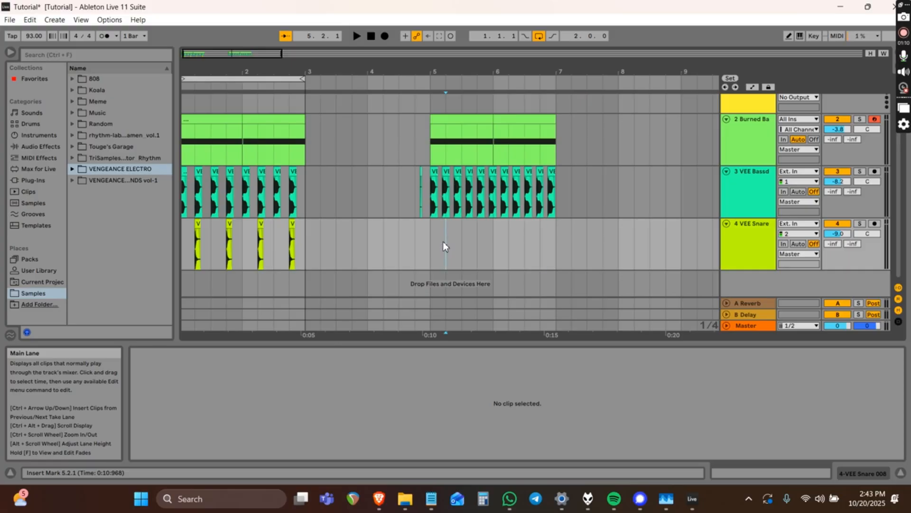
pyautogui.hotkey('ctrl', 'v')
# - Play back the section from the start of bar 5 and stop at bar 7
pyautogui.click(429, 237)
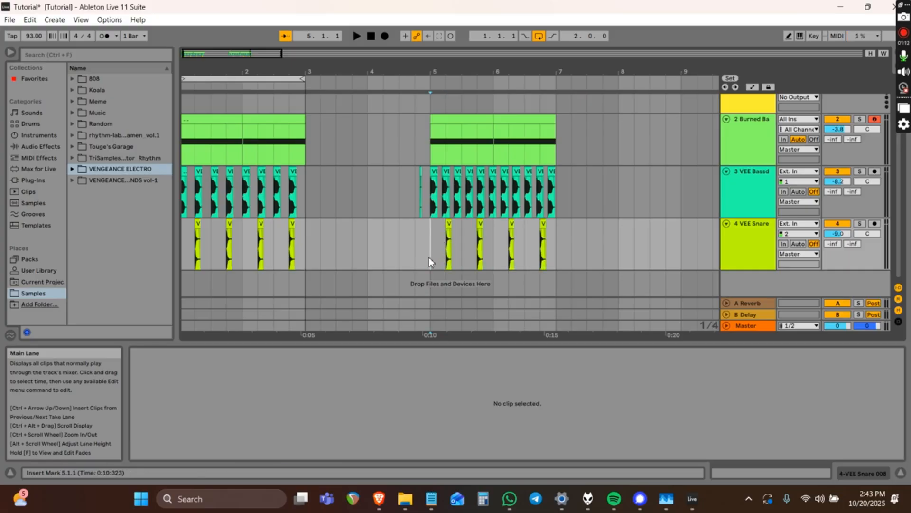
pyautogui.press('space')
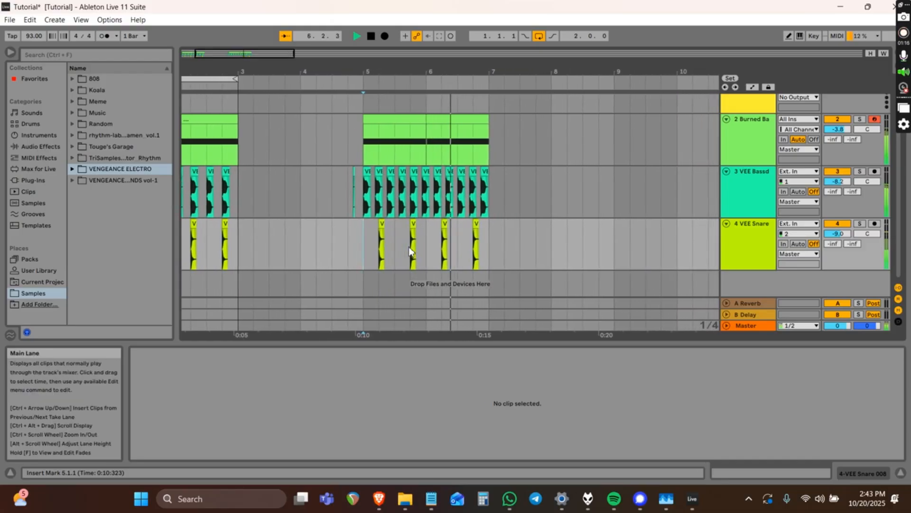
pyautogui.press('space')
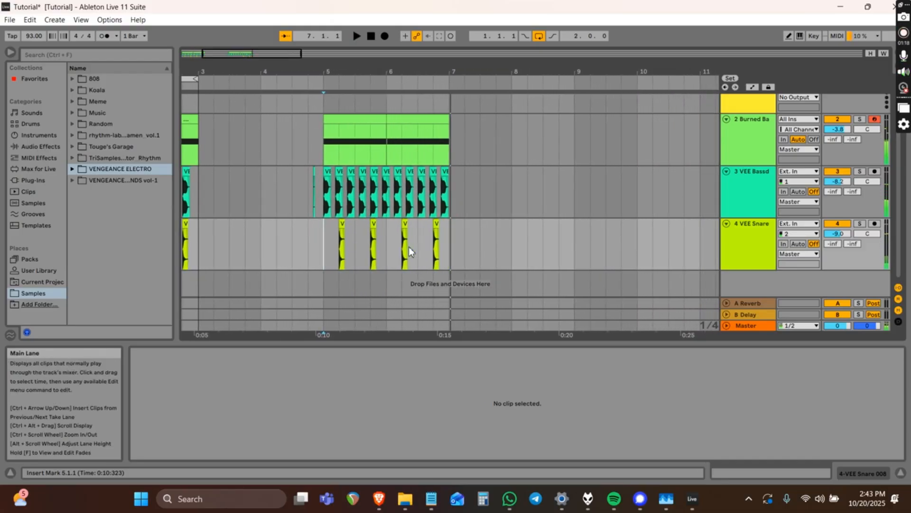
# - Select all bass, bassdrum and snare clips in bars 5 and 6 by extending the selection clip by clip
pyautogui.click(326, 199)
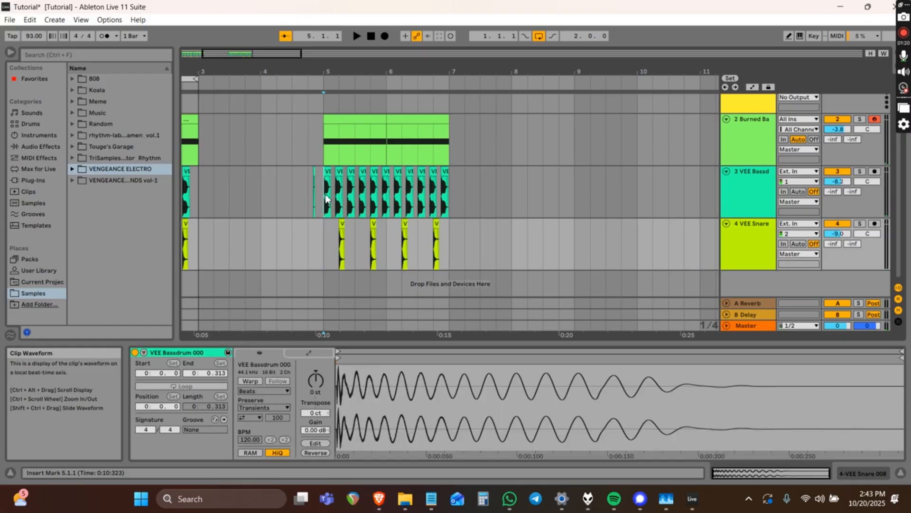
pyautogui.click(324, 140)
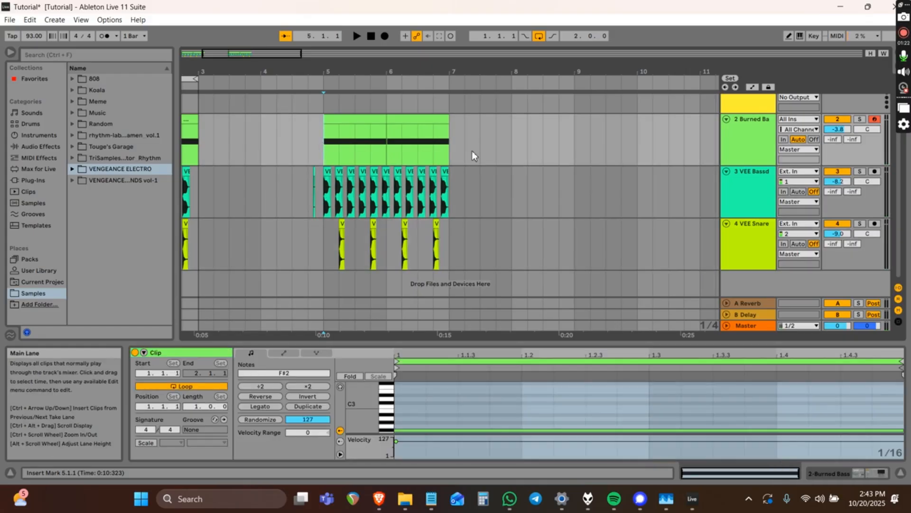
pyautogui.click(350, 119)
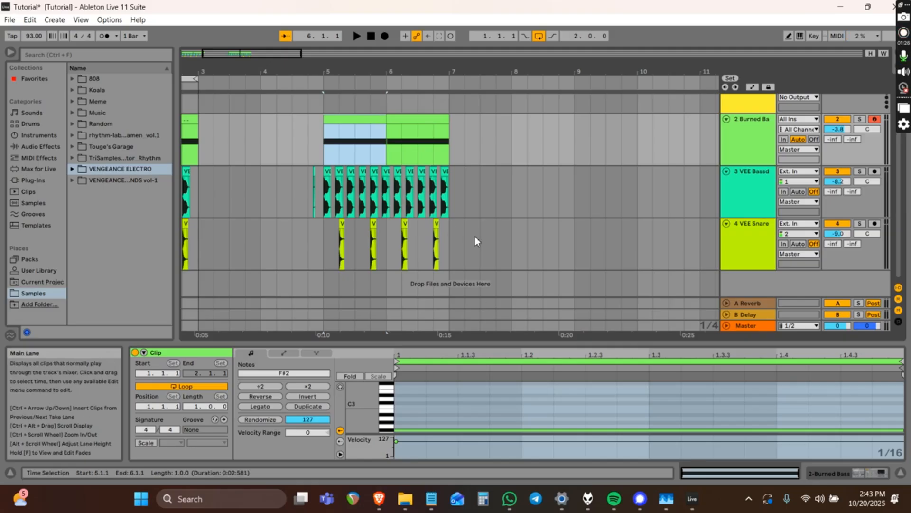
pyautogui.keyDown('shift'); pyautogui.click(437, 224); pyautogui.keyUp('shift')
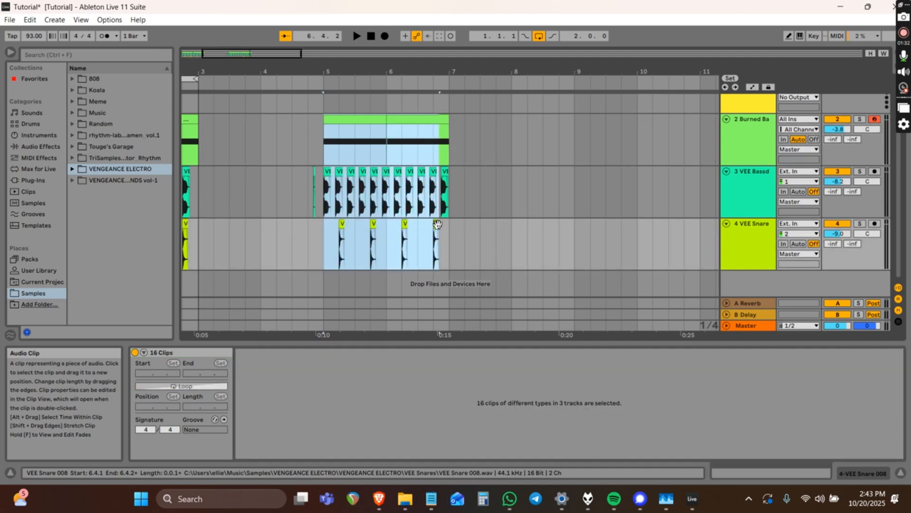
pyautogui.keyDown('shift'); pyautogui.click(446, 173); pyautogui.keyUp('shift')
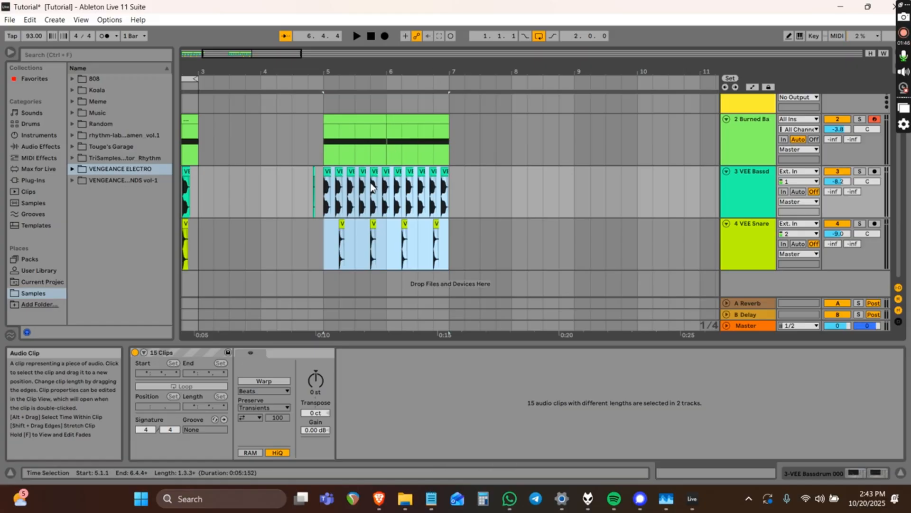
pyautogui.keyDown('shift'); pyautogui.click(441, 120); pyautogui.keyUp('shift')
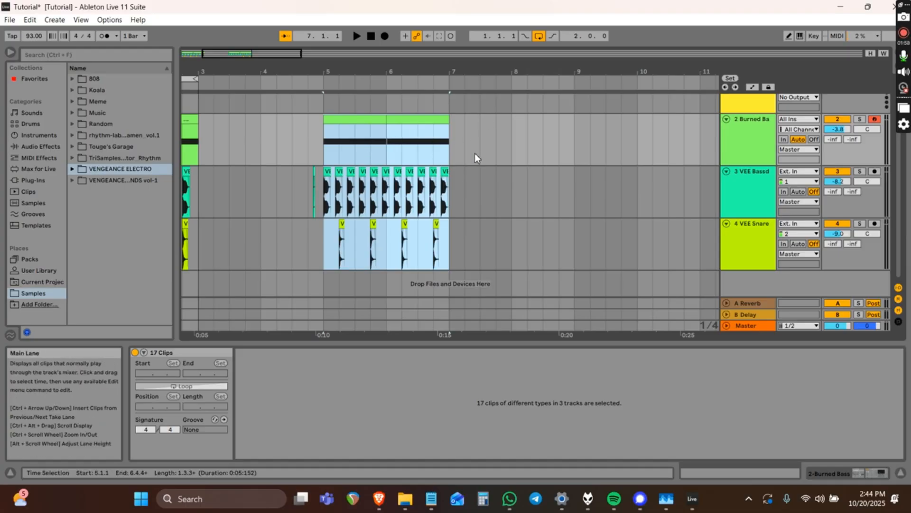
# - Select the time range 5.1.1 to 7.1.1 across the bass, bassdrum and snare tracks and duplicate it directly after itself
pyautogui.click(452, 247)
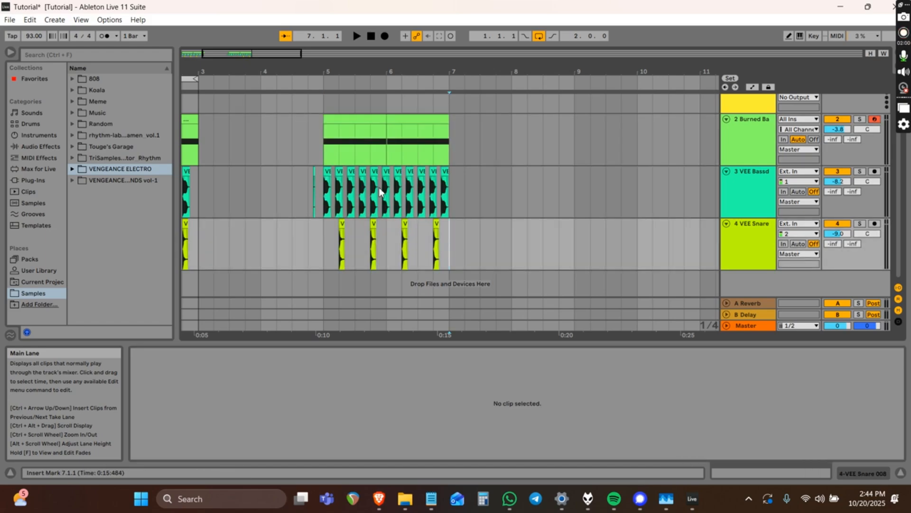
pyautogui.click(324, 143)
pyautogui.moveTo(325, 143); pyautogui.dragTo(453, 250)
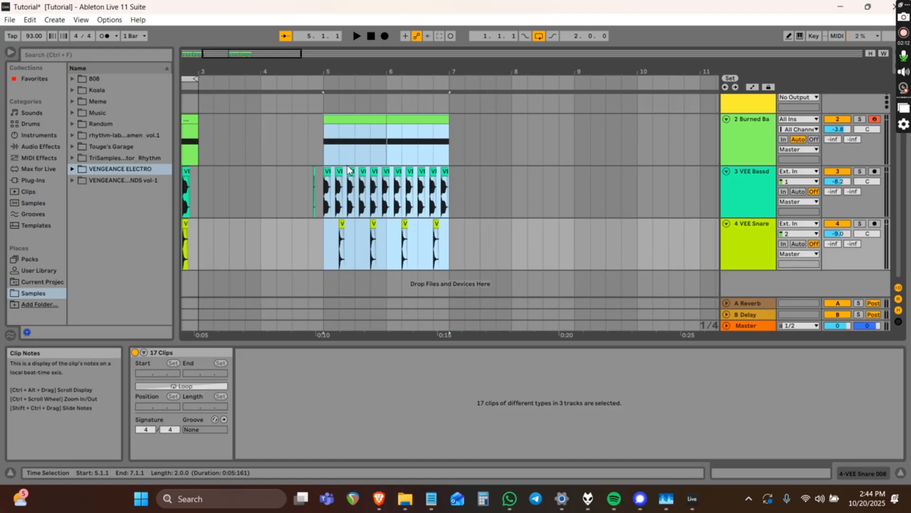
pyautogui.moveTo(321, 142); pyautogui.dragTo(450, 245)
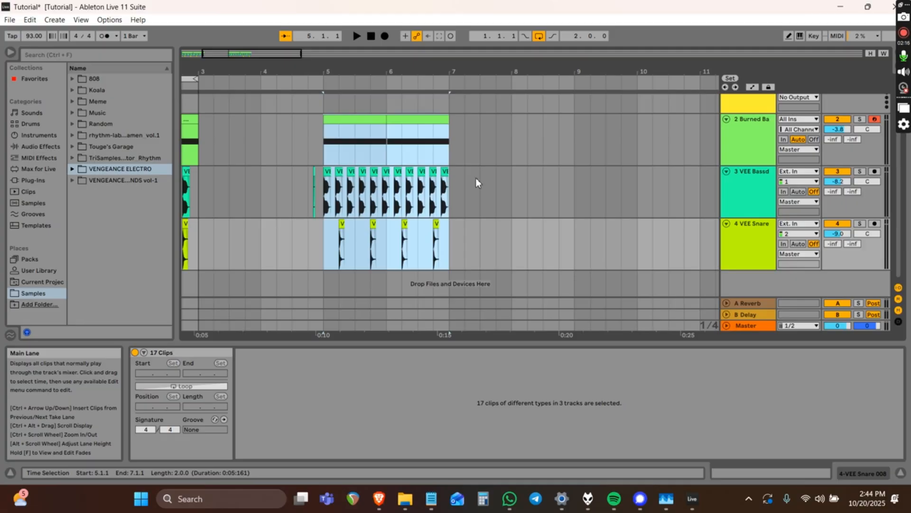
pyautogui.hotkey('ctrl', 'd')
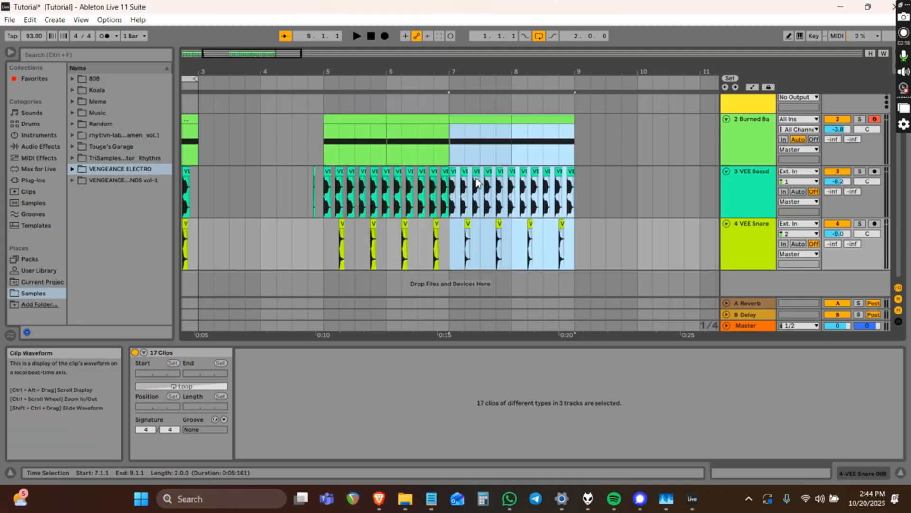
# - Cut the bass, bassdrum and snare clips between 5.1.1 and 9.1.1 and paste them at 9.1.1
pyautogui.click(326, 147)
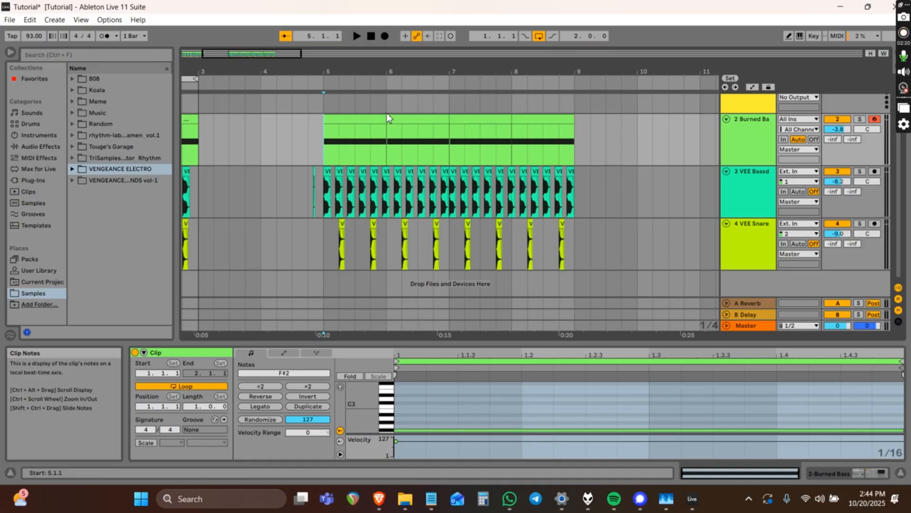
pyautogui.click(377, 122)
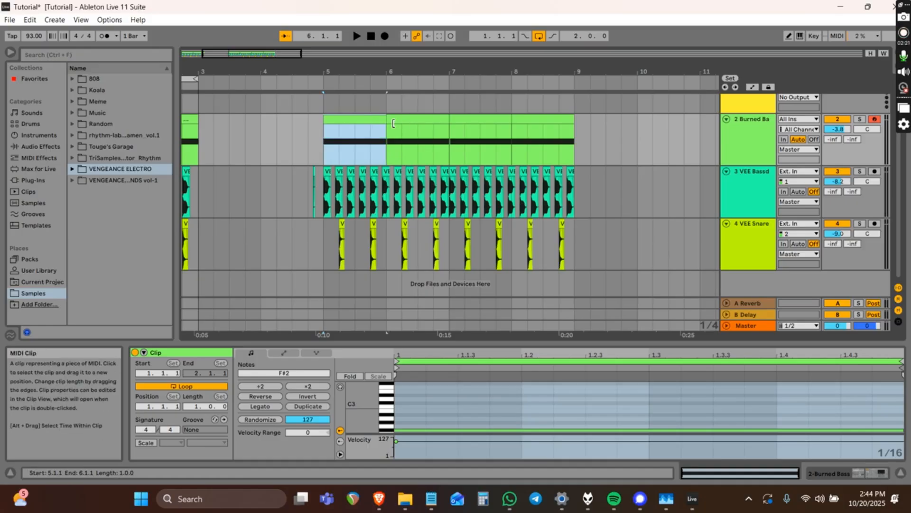
pyautogui.keyDown('shift'); pyautogui.click(563, 224); pyautogui.keyUp('shift')
pyautogui.keyDown('shift'); pyautogui.click(578, 241); pyautogui.keyUp('shift')
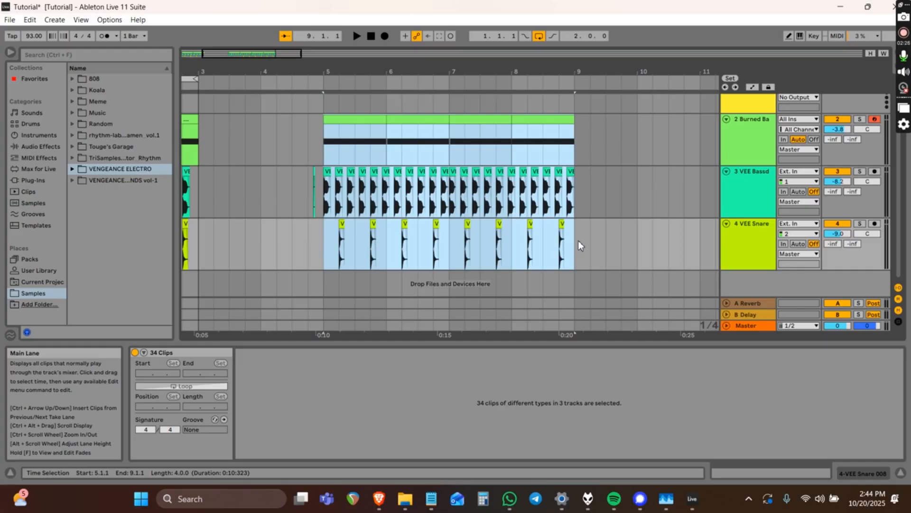
pyautogui.press('Delete')
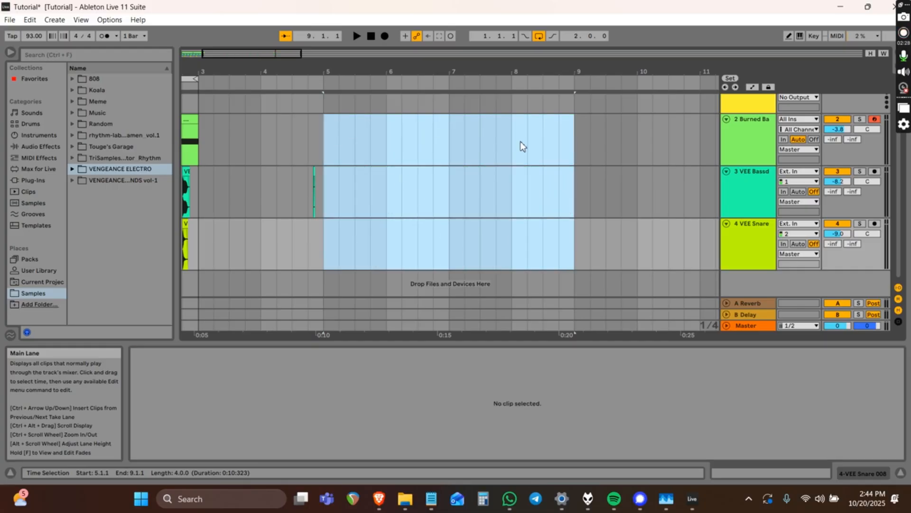
pyautogui.hscroll(1, 488, 142)
pyautogui.click(543, 140)
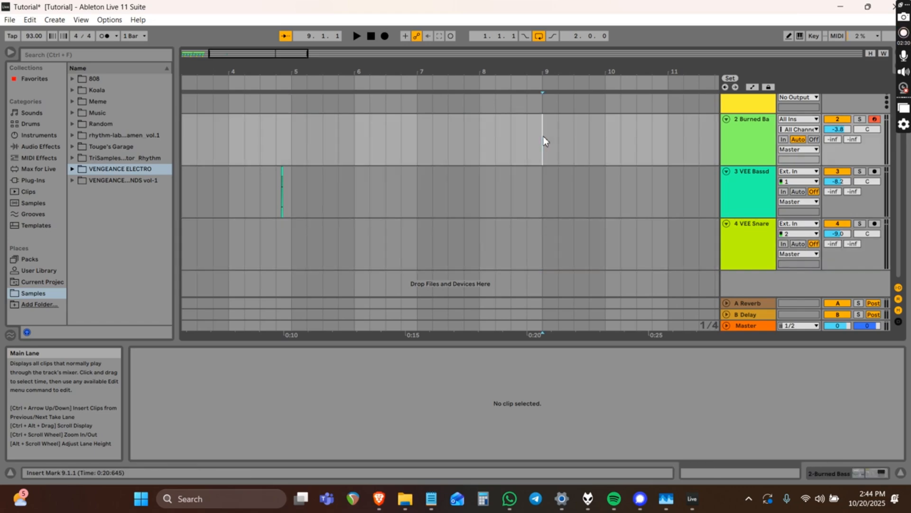
pyautogui.hotkey('ctrl', 'v')
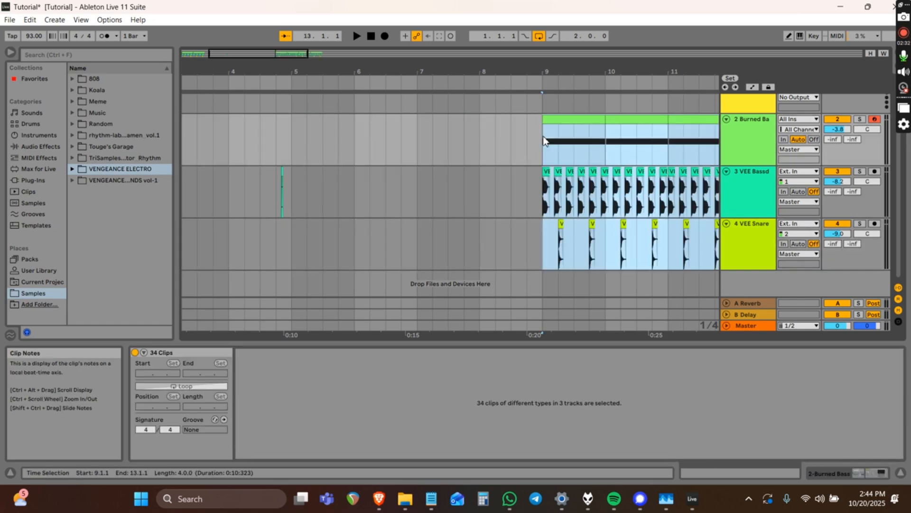
# - Place the insert marker at 9.1.1 on the bassdrum track, at the start of the moved section
pyautogui.hscroll(1, 545, 141)
pyautogui.hscroll(-3, 546, 141)
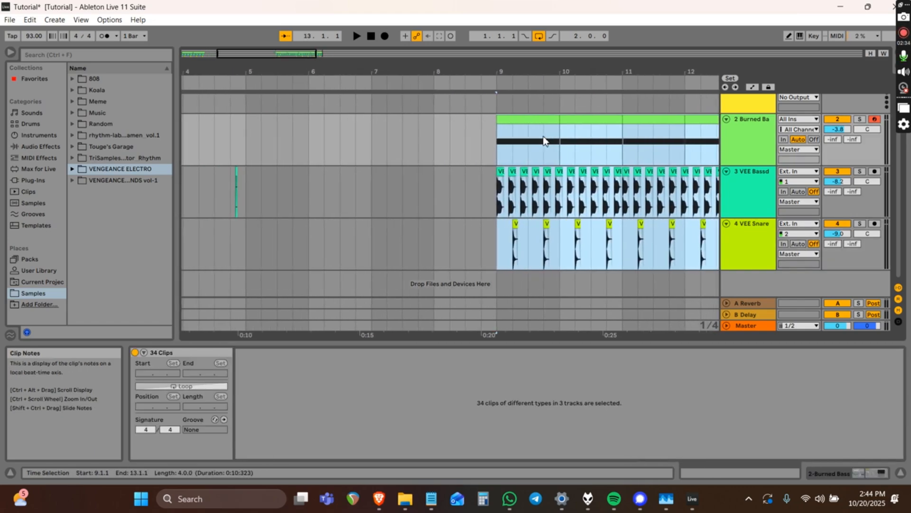
pyautogui.hscroll(1, 545, 141)
pyautogui.scroll(-5, 545, 141)
pyautogui.scroll(10, 543, 137)
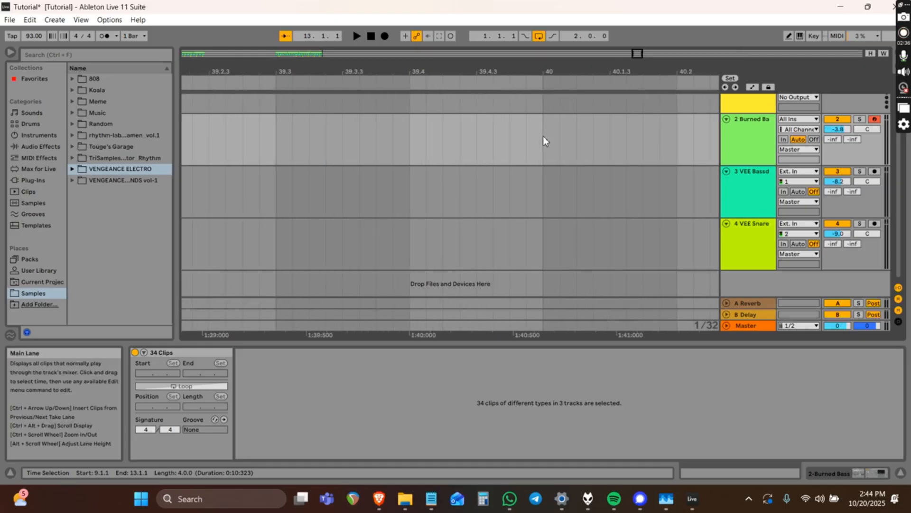
pyautogui.hscroll(-8, 543, 136)
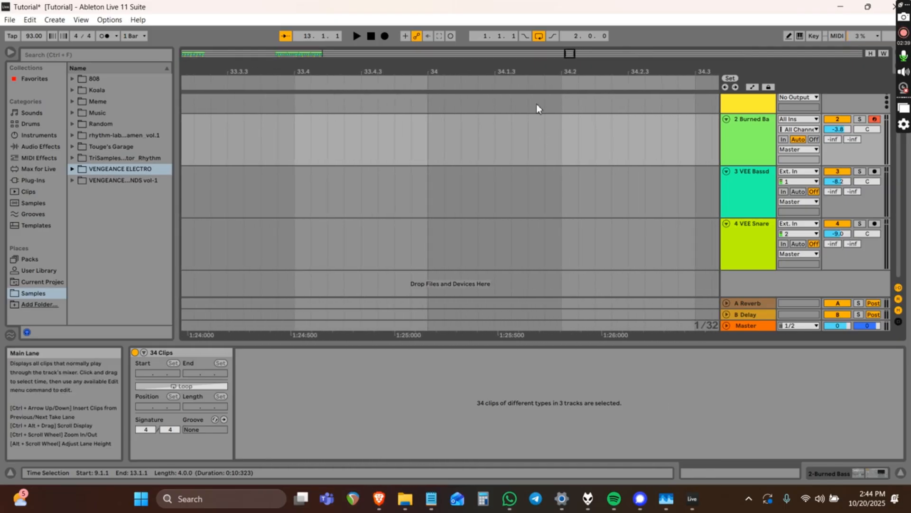
pyautogui.click(291, 53)
pyautogui.moveTo(291, 53); pyautogui.dragTo(280, 20)
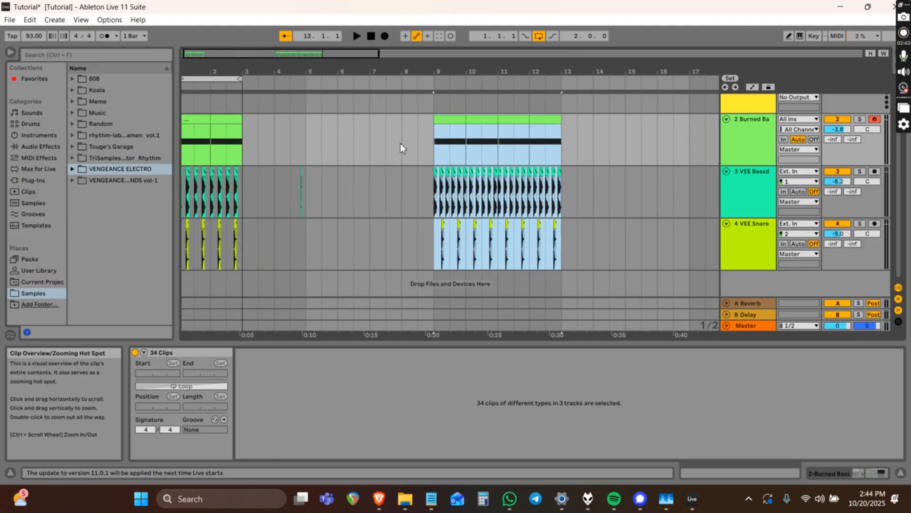
pyautogui.click(439, 153)
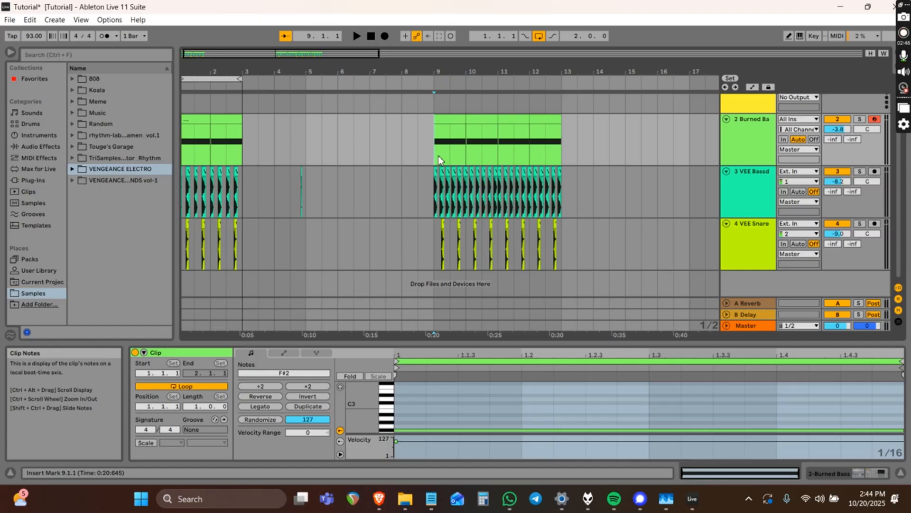
pyautogui.click(433, 198)
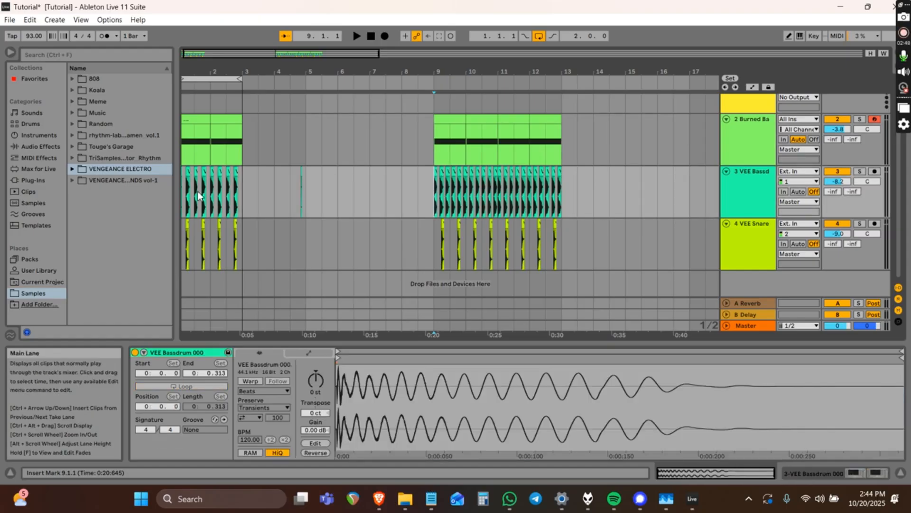
# - Show the bassdrum track's audio effects and play the arrangement from 9.1.1 with both Auto Filters active
pyautogui.click(752, 172)
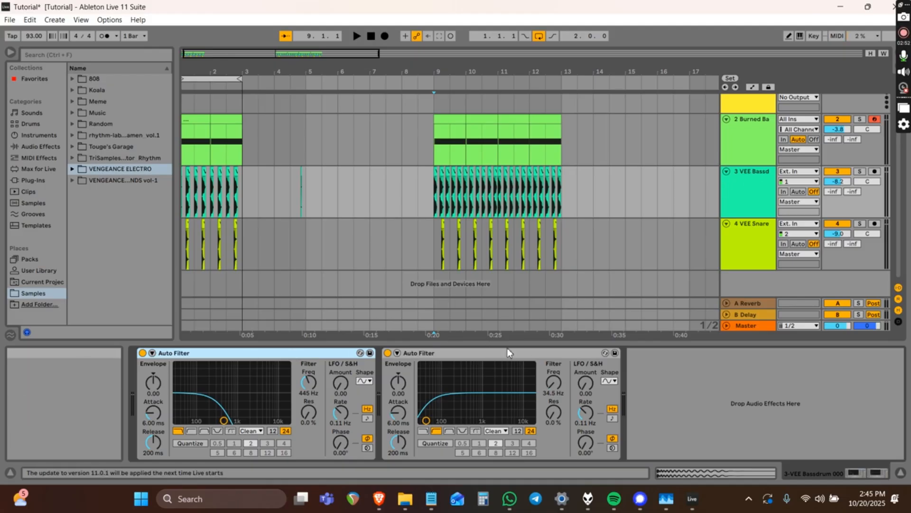
pyautogui.click(712, 386)
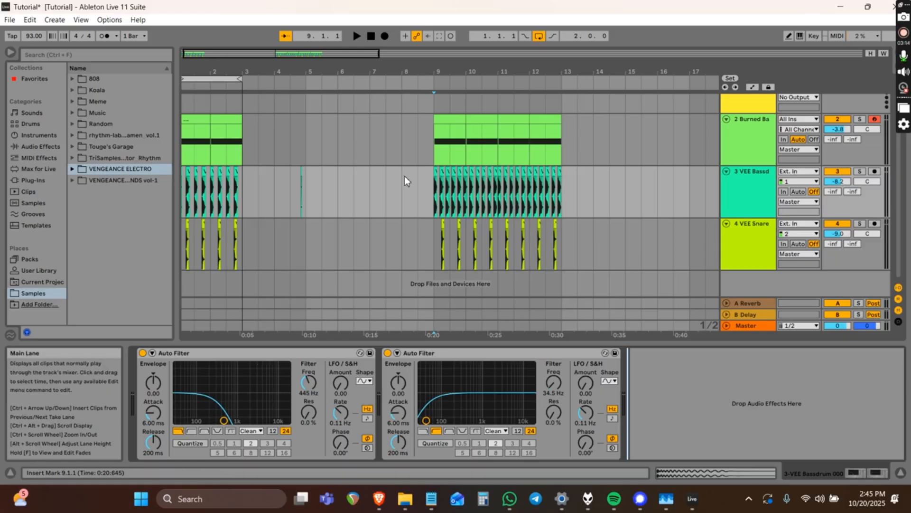
pyautogui.press('space')
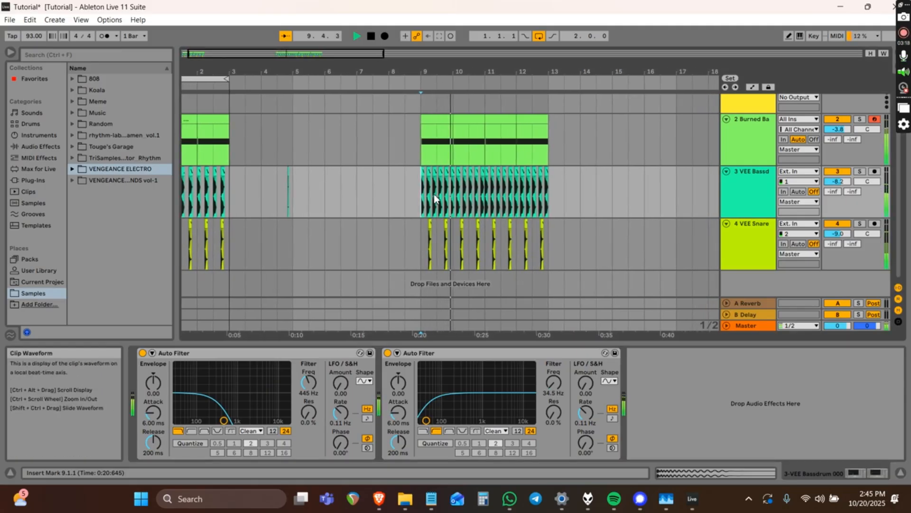
pyautogui.press('space')
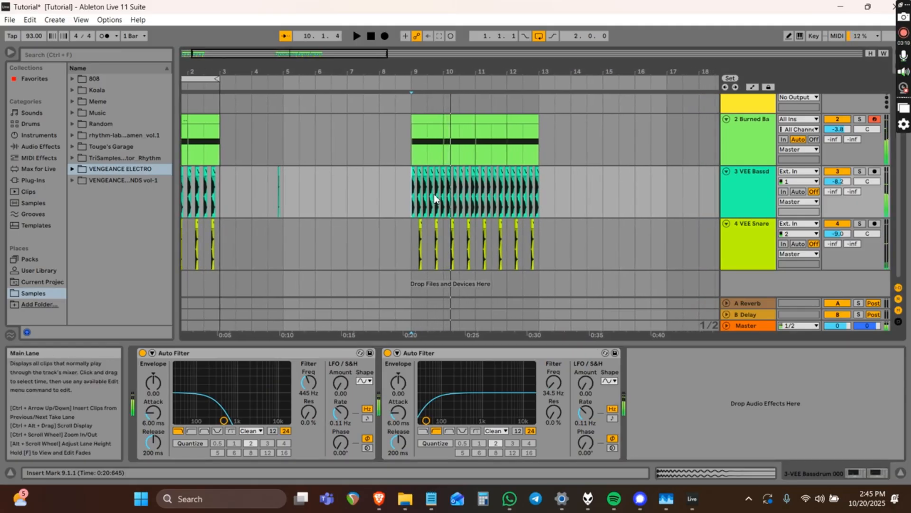
# - Bypass both Auto Filters on the bassdrum track, play the section for comparison, and reactivate both filters
pyautogui.click(388, 352)
pyautogui.click(142, 353)
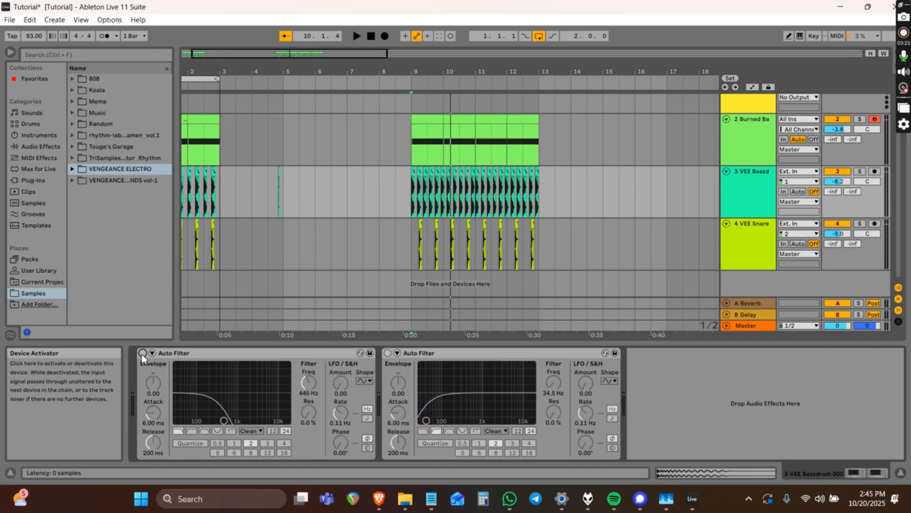
pyautogui.press('space')
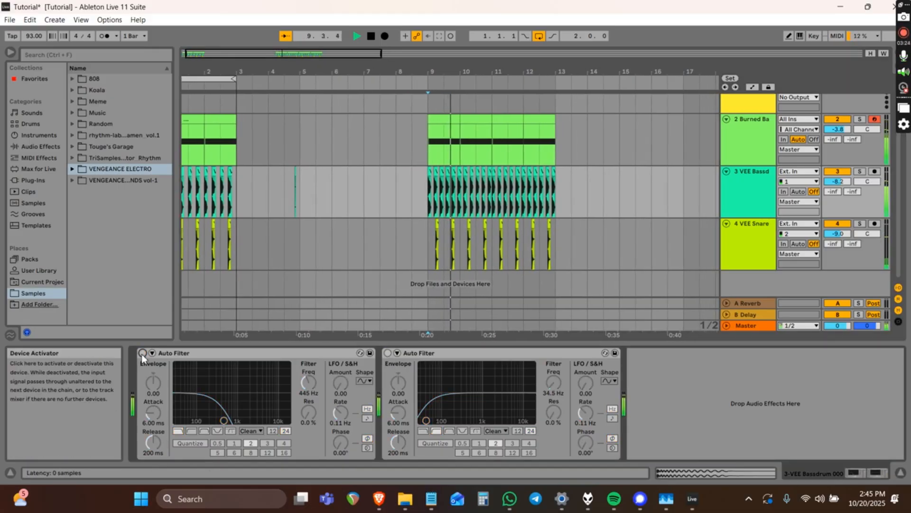
pyautogui.press('space')
pyautogui.click(143, 354)
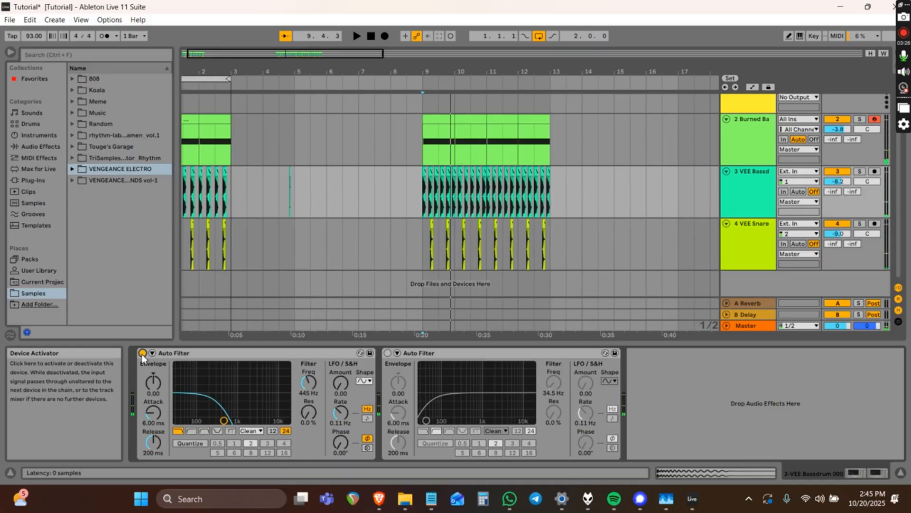
pyautogui.click(389, 353)
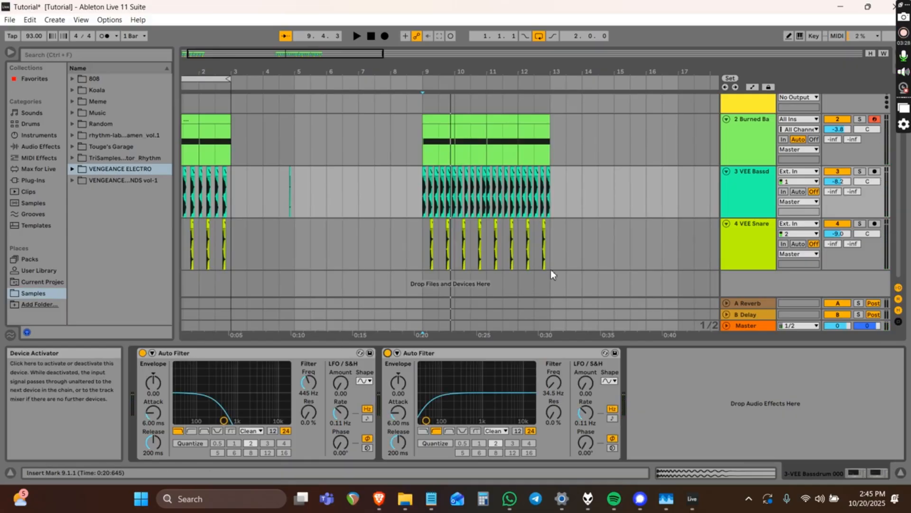
# - Set the bassdrum track's volume to -5.8 dB and play the arrangement from 9.1.1 to check the level
pyautogui.click(746, 171)
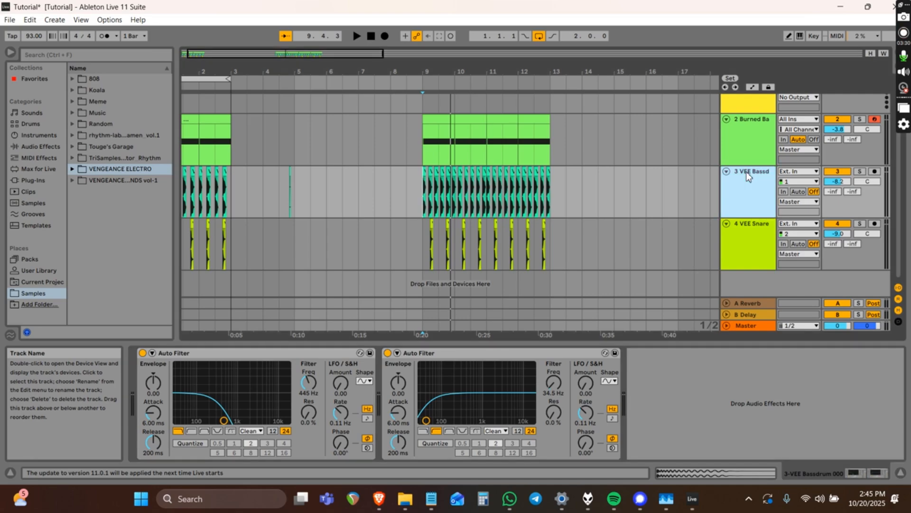
pyautogui.click(835, 182)
pyautogui.moveTo(834, 182); pyautogui.dragTo(834, 181)
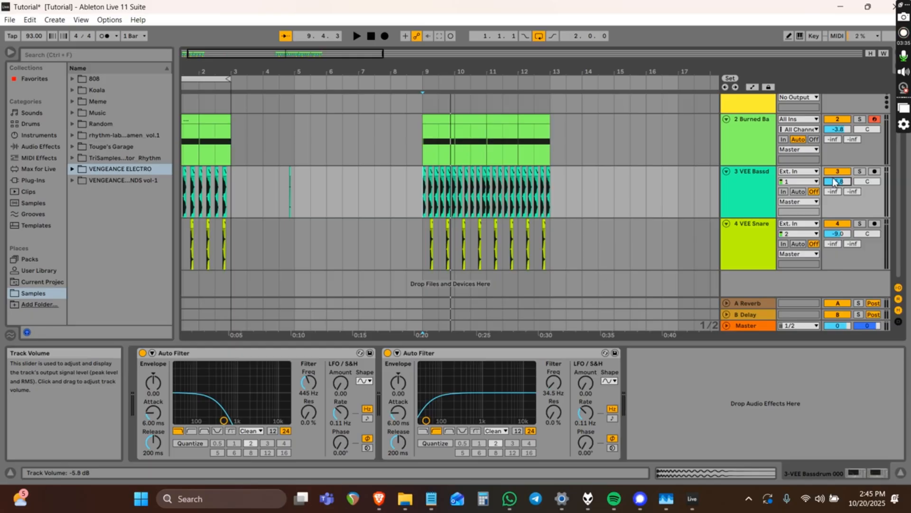
pyautogui.click(423, 187)
pyautogui.press('space')
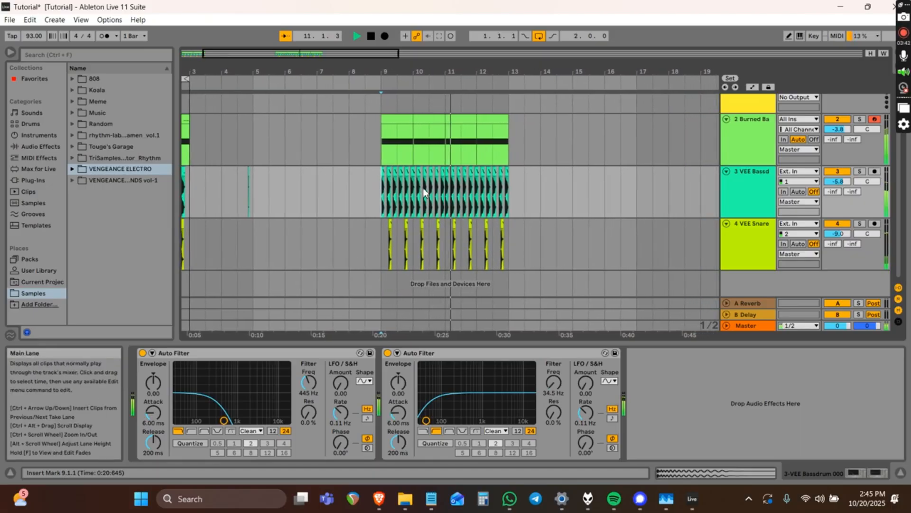
pyautogui.press('space')
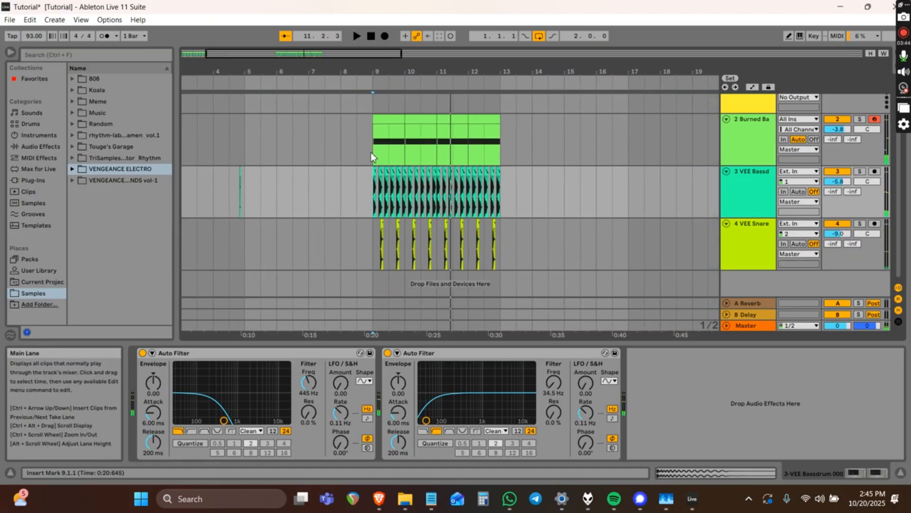
# - Search the audio effects for "saturat" and place a Saturator on the bassdrum track ahead of both Auto Filters
pyautogui.click(372, 199)
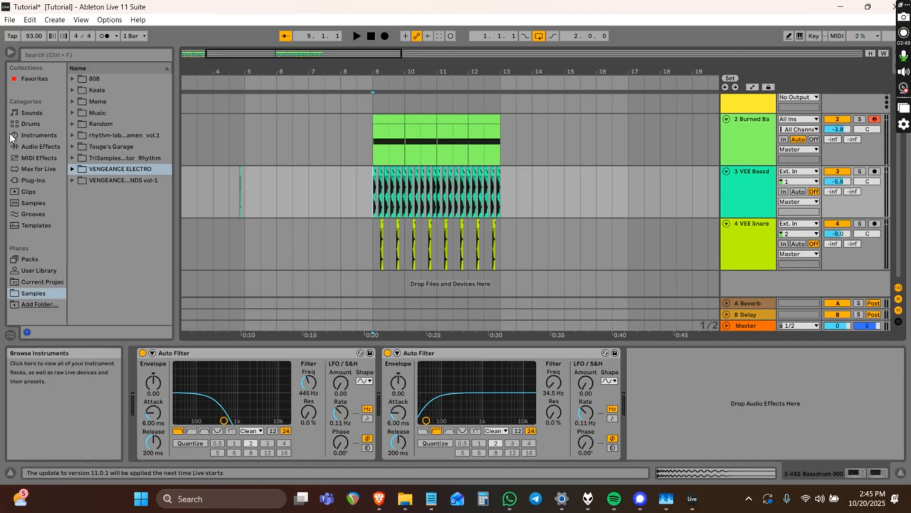
pyautogui.click(29, 146)
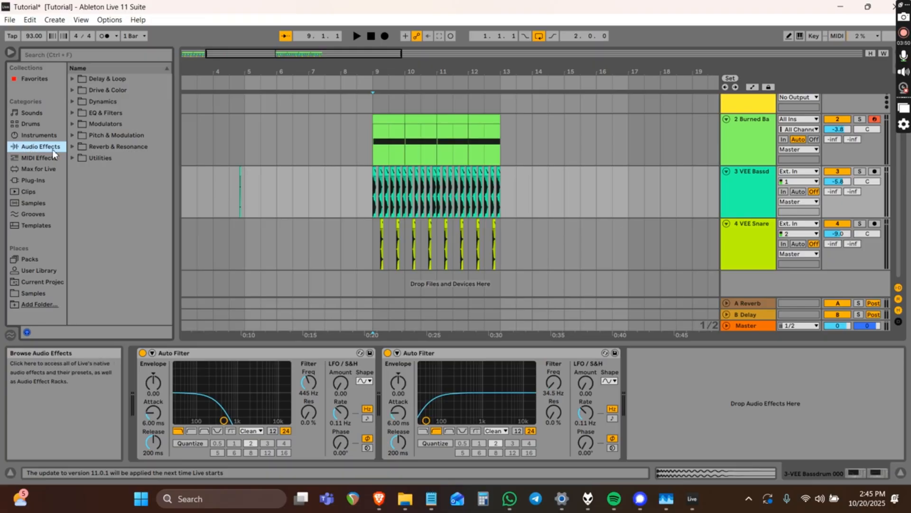
pyautogui.click(73, 53)
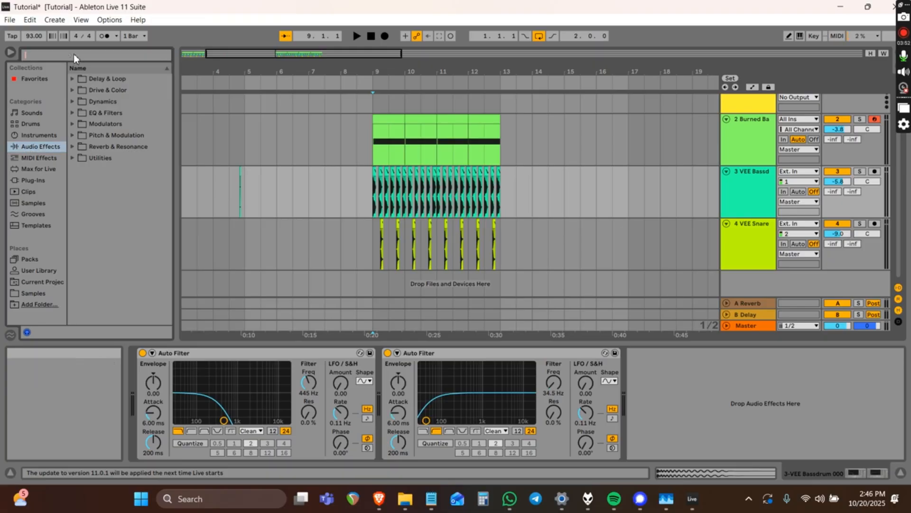
pyautogui.write('saturat')
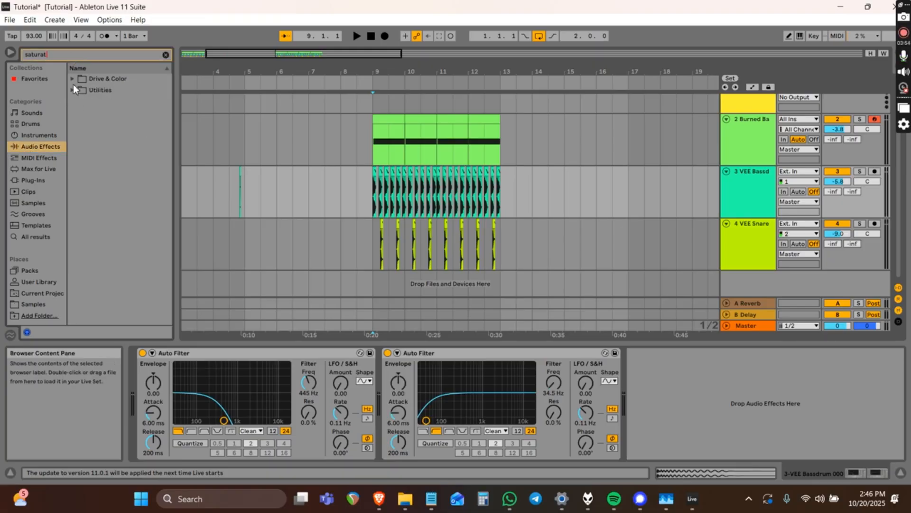
pyautogui.click(72, 78)
pyautogui.click(79, 90)
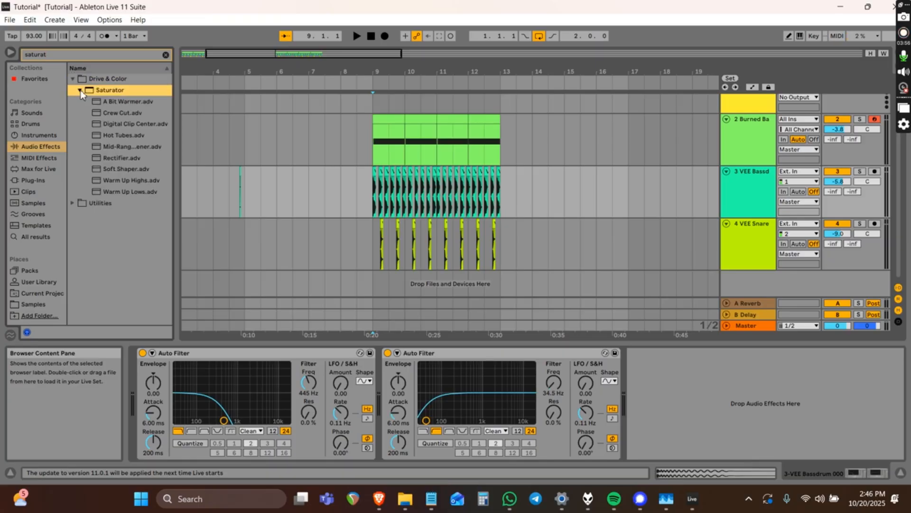
pyautogui.click(78, 90)
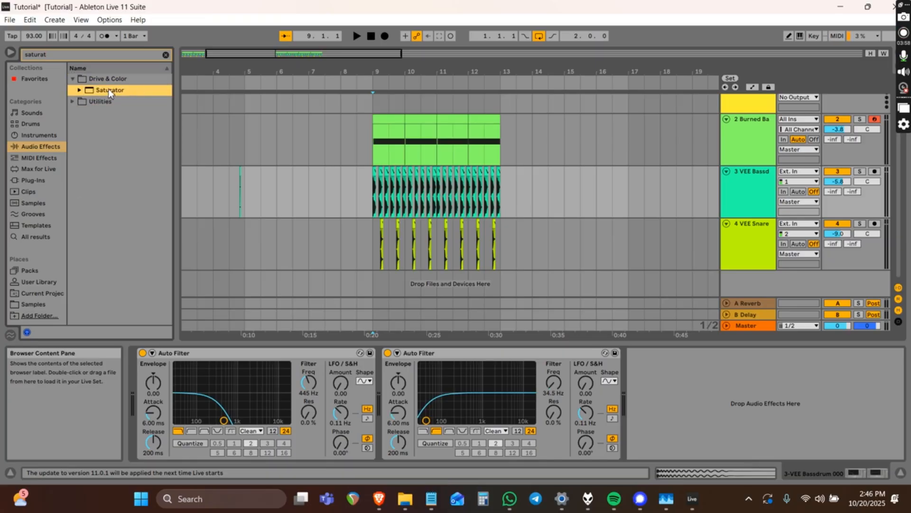
pyautogui.moveTo(351, 194); pyautogui.dragTo(361, 195)
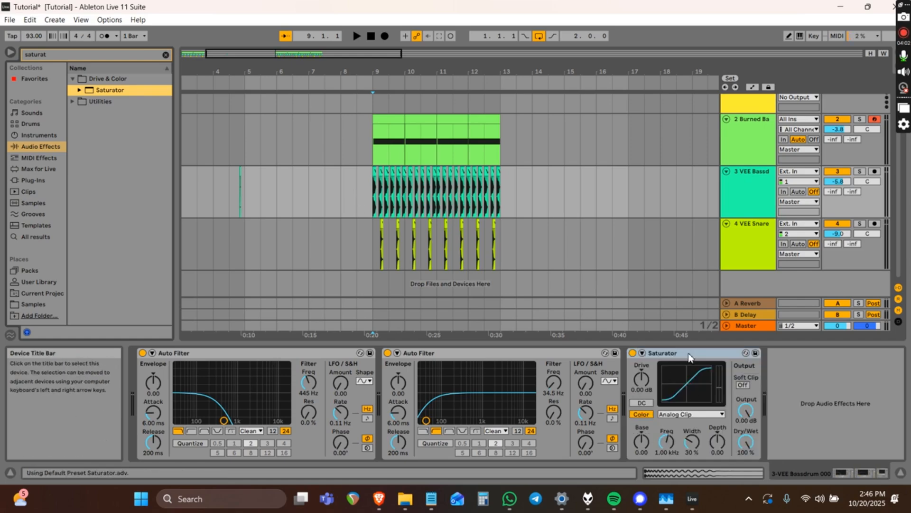
pyautogui.moveTo(689, 353); pyautogui.dragTo(139, 366)
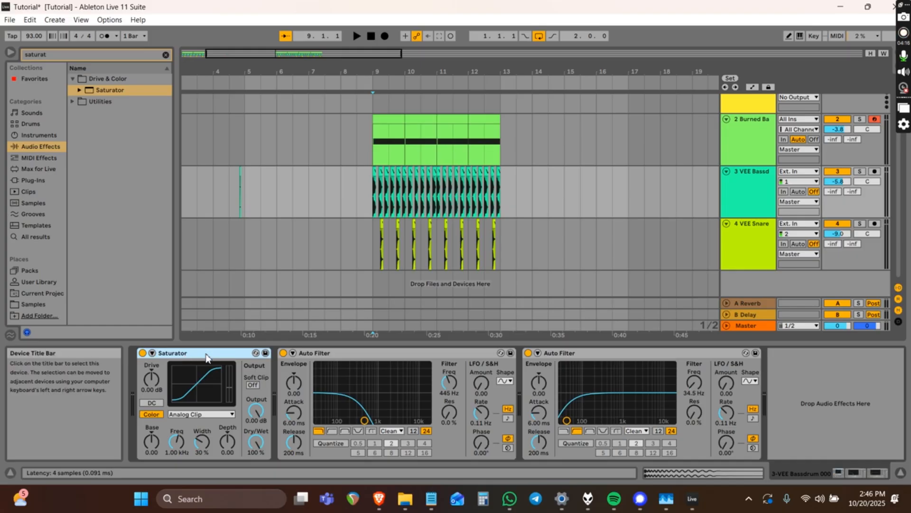
# - Set the bassdrum Saturator's curve type to Hard Curve and its drive to 24.0 dB
pyautogui.click(201, 412)
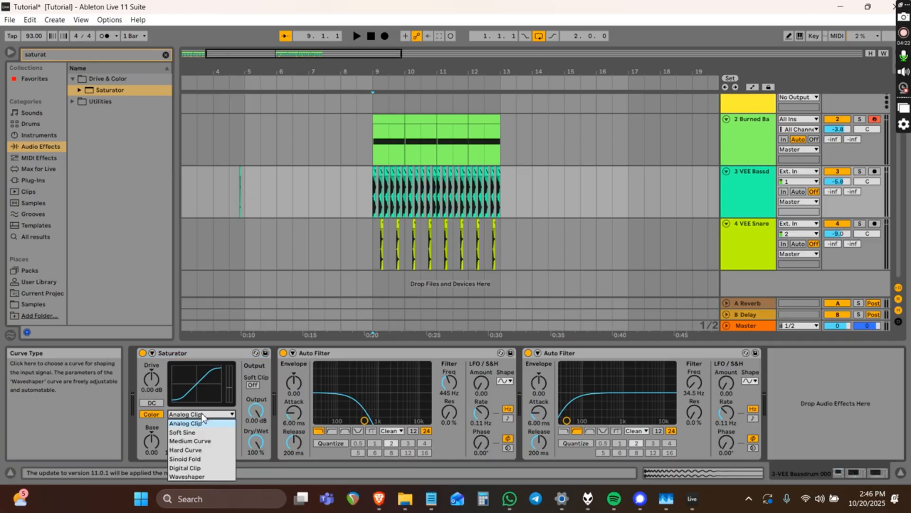
pyautogui.click(187, 449)
pyautogui.moveTo(146, 377); pyautogui.dragTo(146, 346)
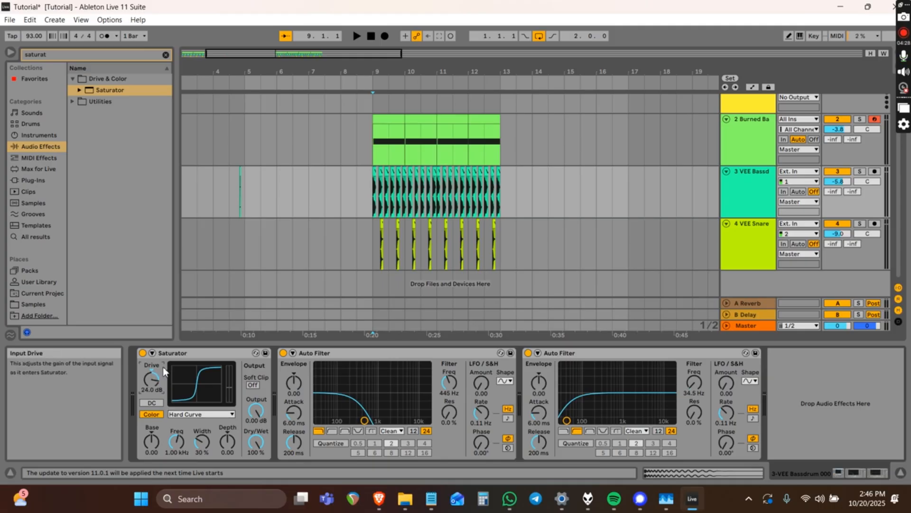
# - Play the section from 9.1.1 and set the low-pass Auto Filter's cutoff frequency to 1.91 kHz
pyautogui.click(370, 196)
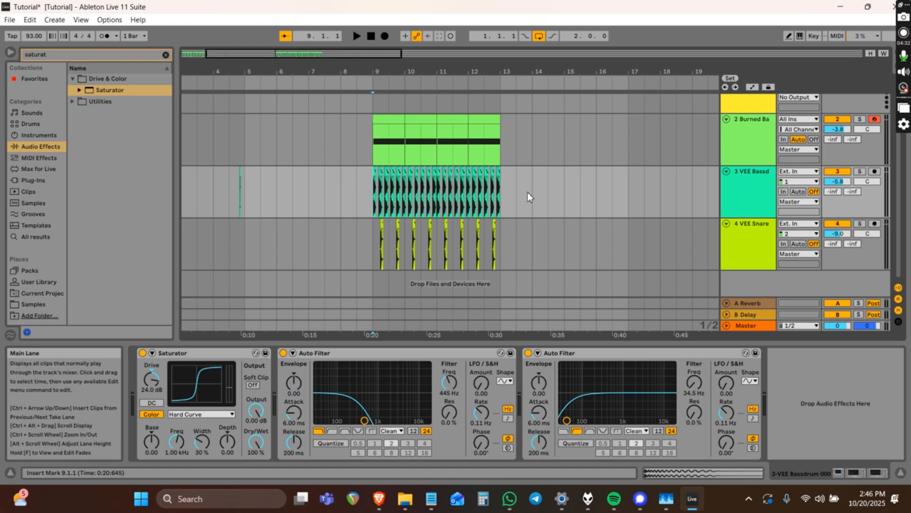
pyautogui.press('space')
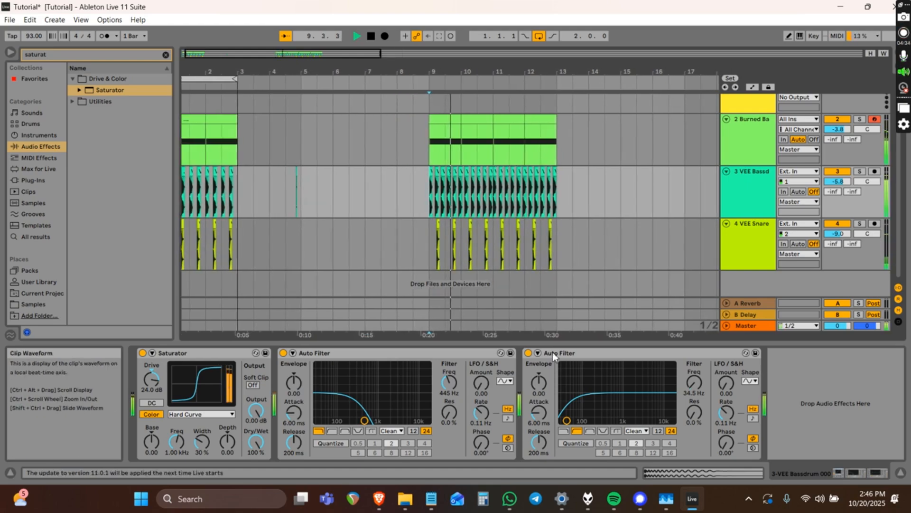
pyautogui.moveTo(364, 421); pyautogui.dragTo(394, 420)
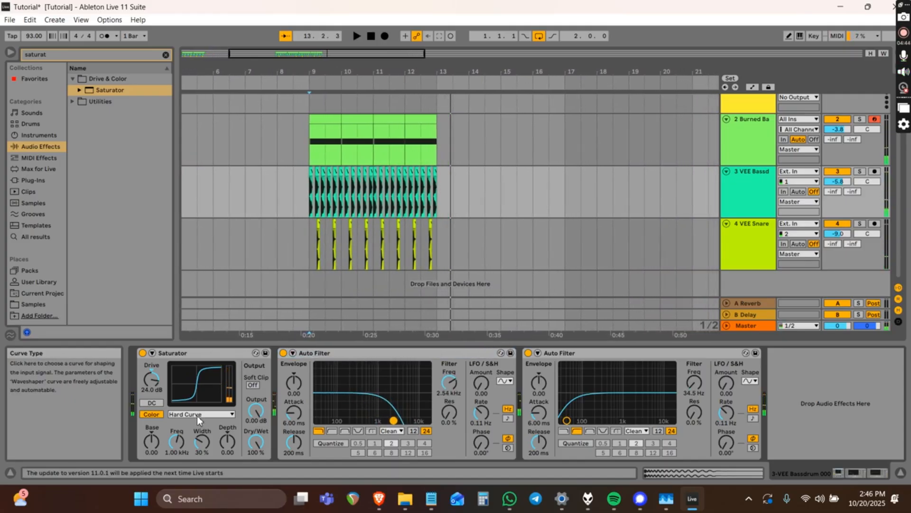
pyautogui.click(353, 353)
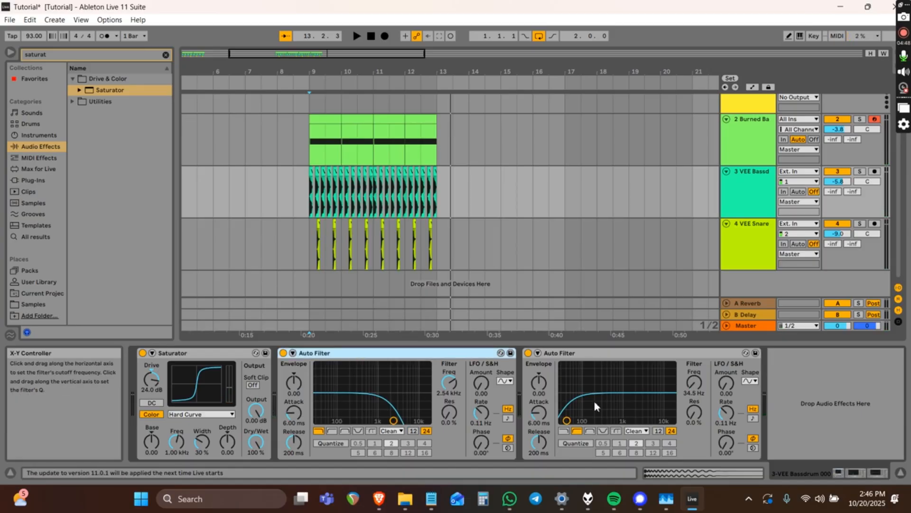
pyautogui.click(572, 406)
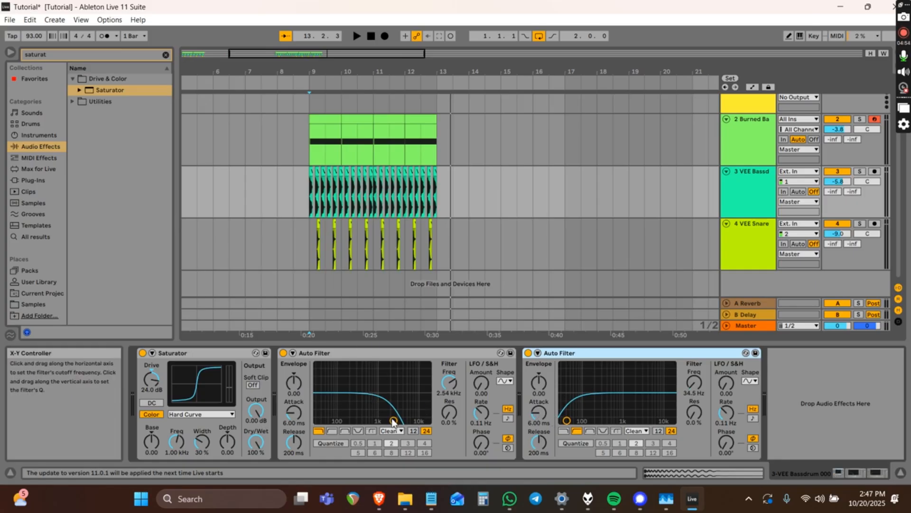
pyautogui.moveTo(394, 421); pyautogui.dragTo(388, 420)
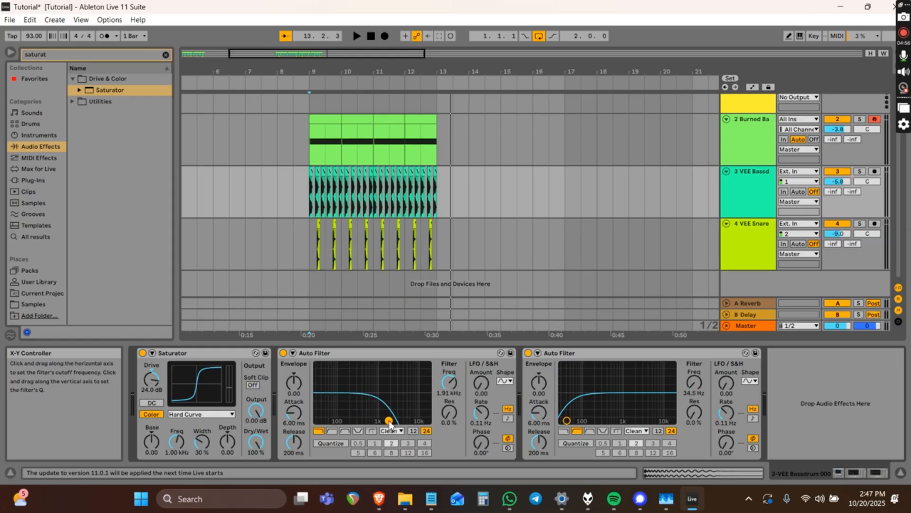
# - Place the insert marker at 9.1.1 on the bassdrum track and play the section through the Saturator and EQ Eight
pyautogui.click(330, 262)
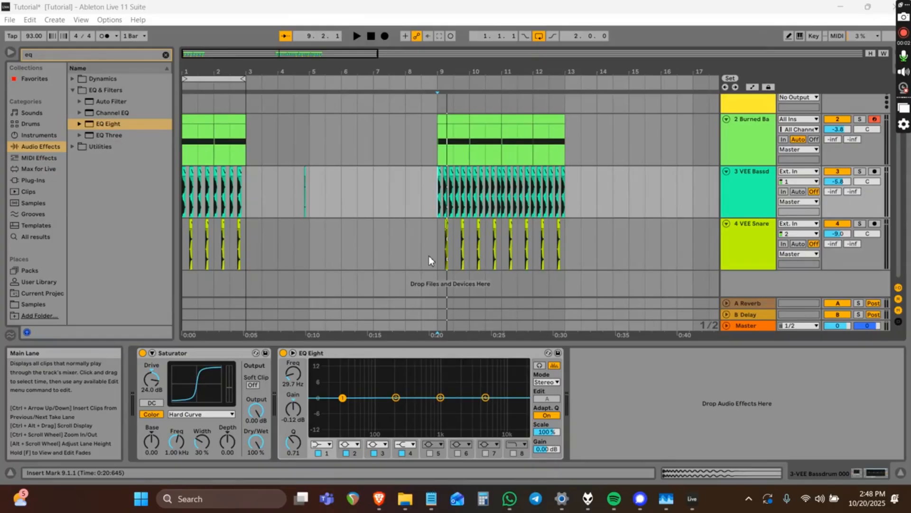
pyautogui.click(357, 194)
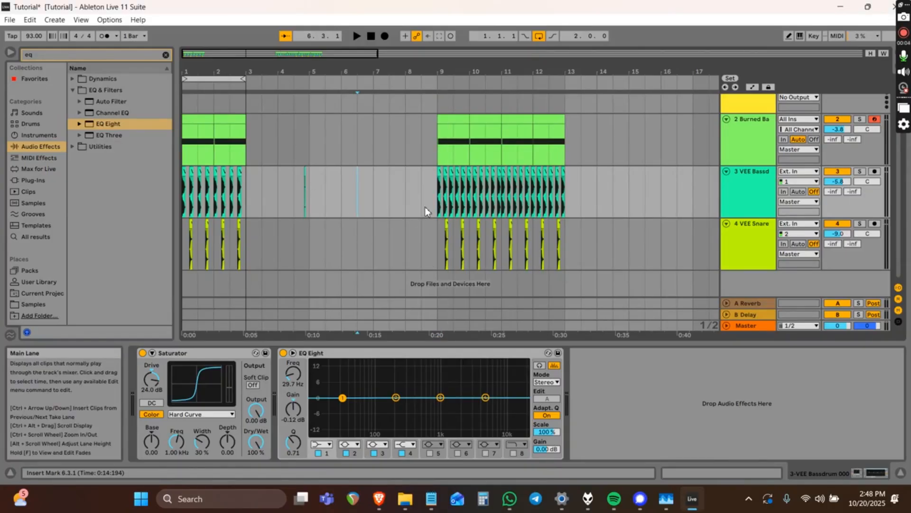
pyautogui.click(436, 199)
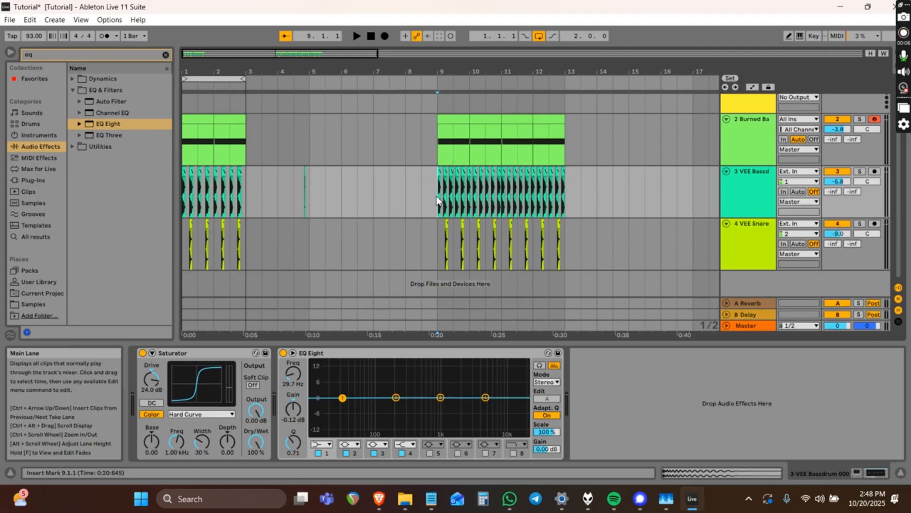
pyautogui.click(578, 378)
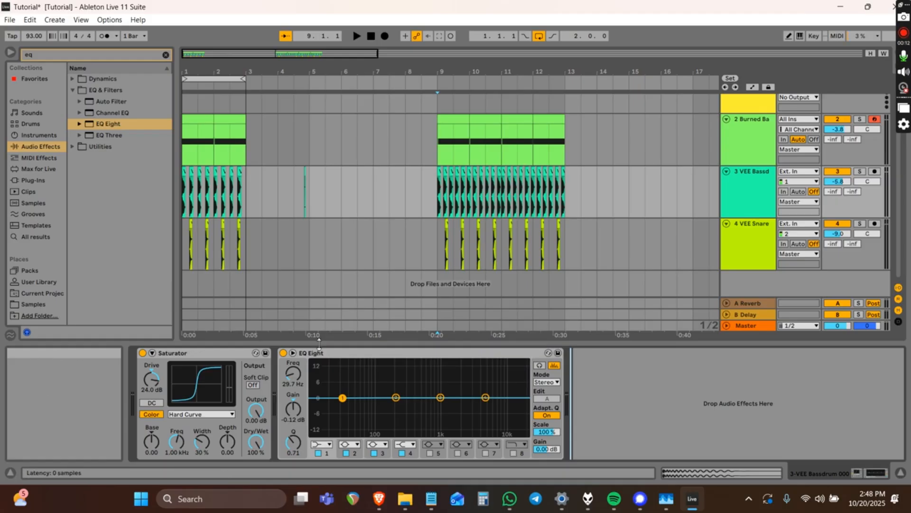
pyautogui.click(200, 353)
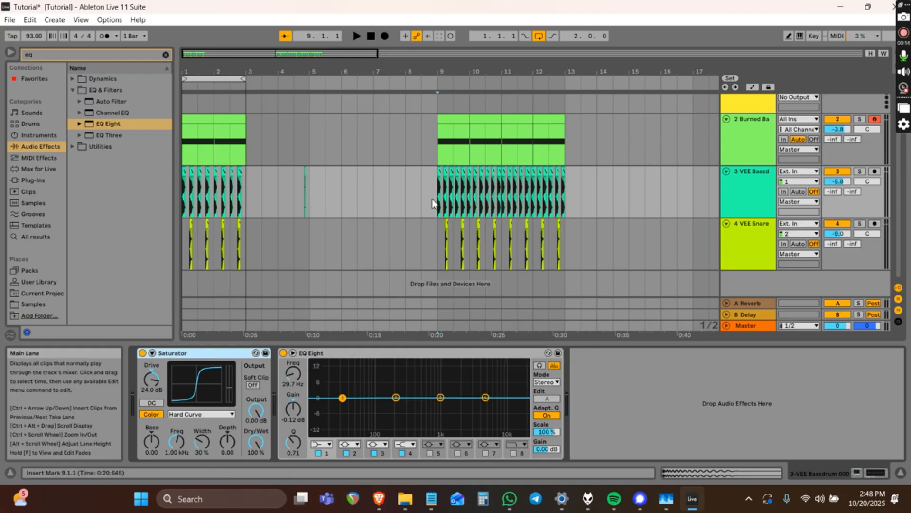
pyautogui.press('space')
pyautogui.press('space')
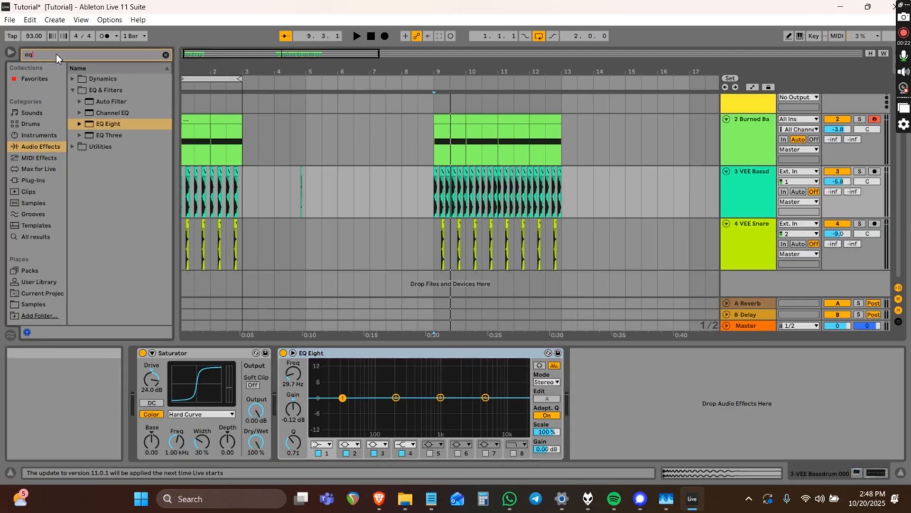
# - Replace the audio effects search text with "EQ" to list the equalizer devices
pyautogui.press('BackSpace')
pyautogui.press('BackSpace')
pyautogui.write('EQ 8')
pyautogui.press('BackSpace')
pyautogui.press('BackSpace')
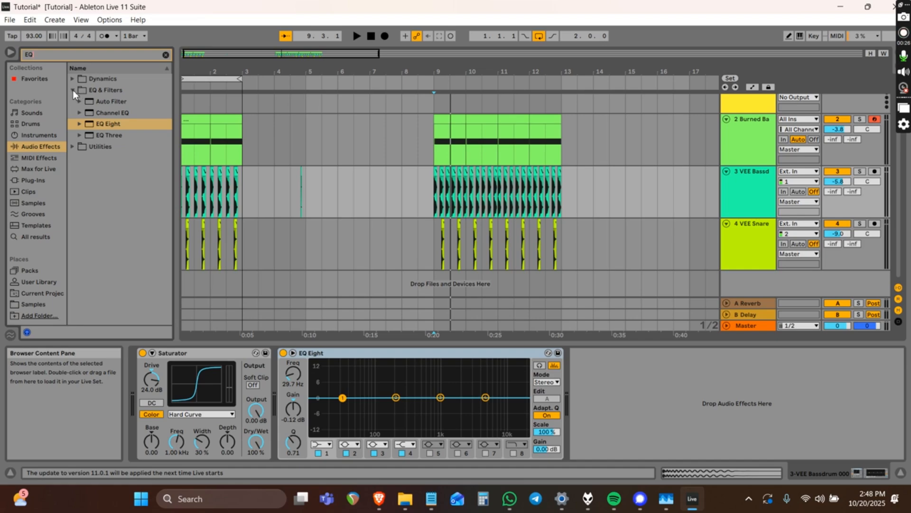
# - Load a second EQ Eight from the EQ & Filters folder onto the bassdrum track and delete it
pyautogui.click(72, 90)
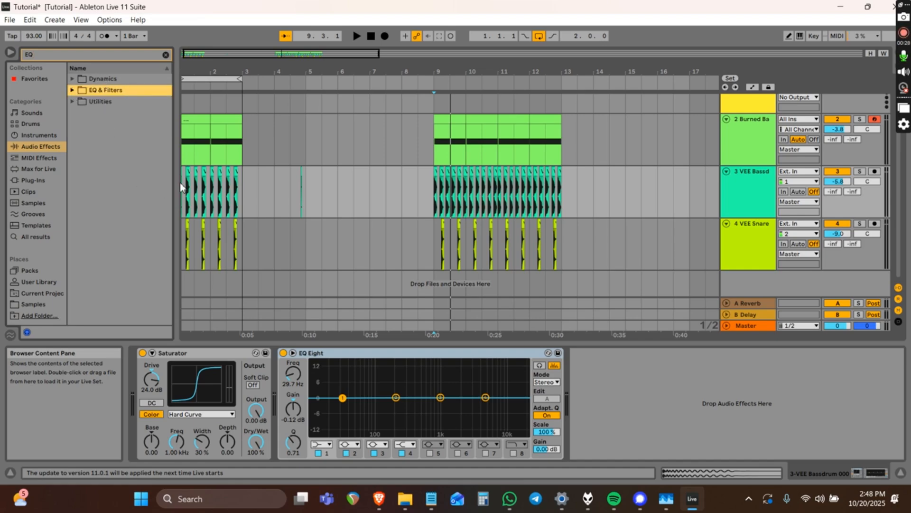
pyautogui.click(72, 89)
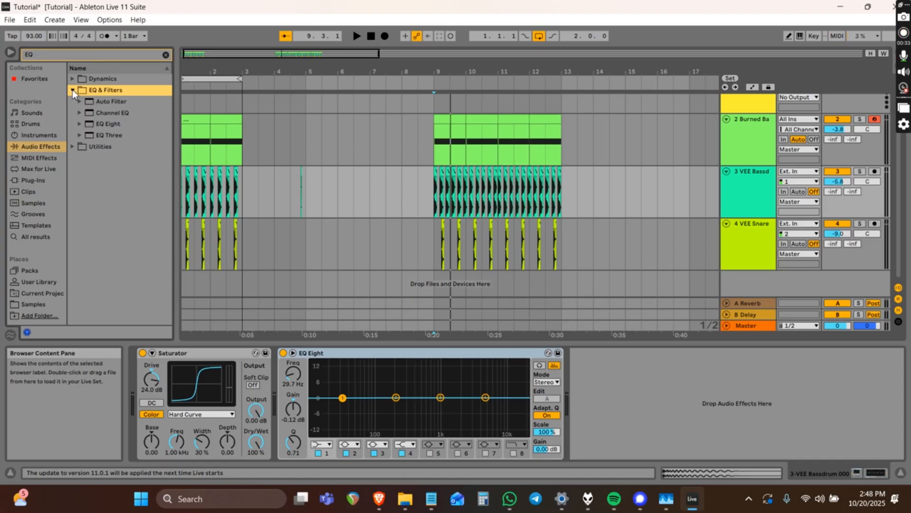
pyautogui.click(99, 123)
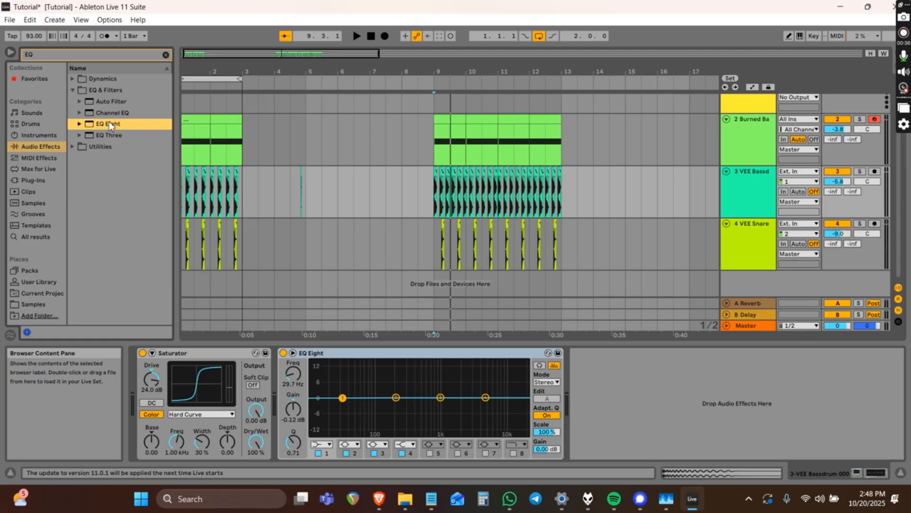
pyautogui.moveTo(114, 128); pyautogui.dragTo(377, 148)
pyautogui.moveTo(448, 145)
pyautogui.mouseDown()
pyautogui.moveTo(437, 209)
pyautogui.moveTo(438, 198)
pyautogui.mouseUp()
pyautogui.click(617, 352)
pyautogui.press('Delete')
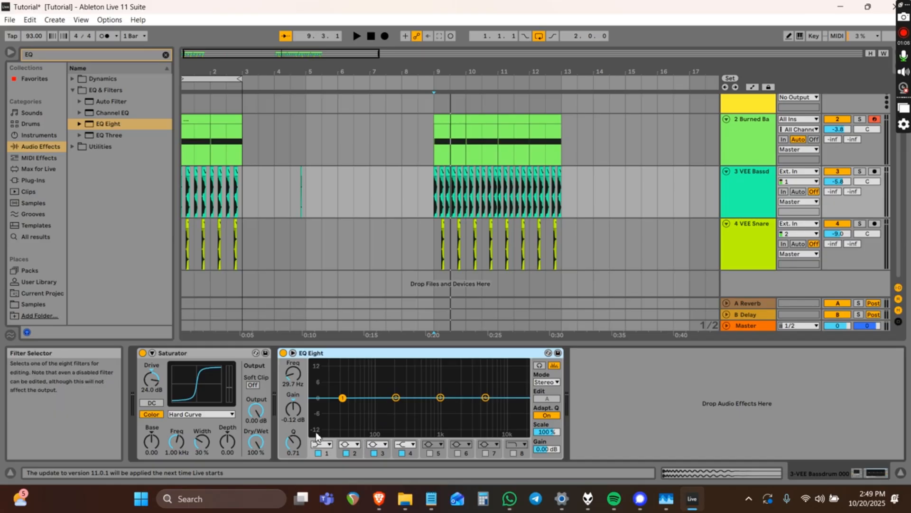
# - Change band 1 of the bassdrum's EQ Eight to a 12 dB/octave low cut at 41.7 Hz with a Q of 0.66
pyautogui.click(437, 194)
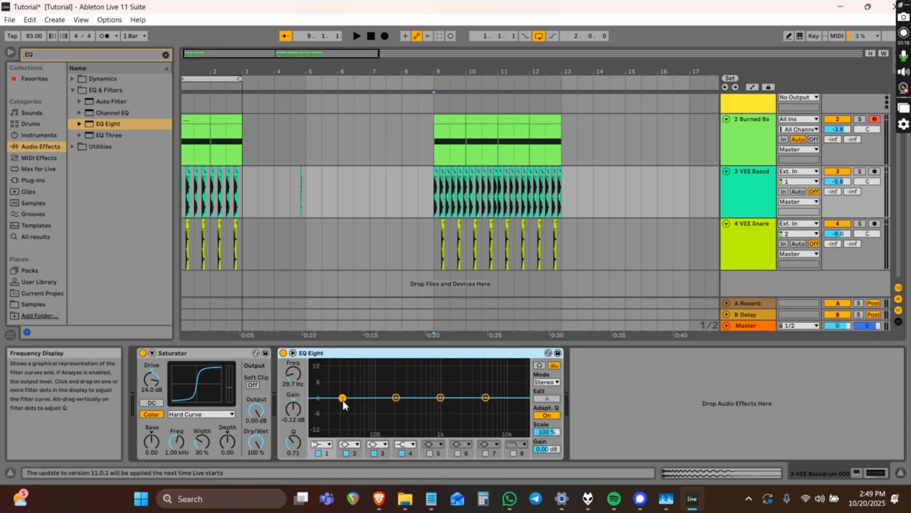
pyautogui.moveTo(343, 400); pyautogui.dragTo(351, 409)
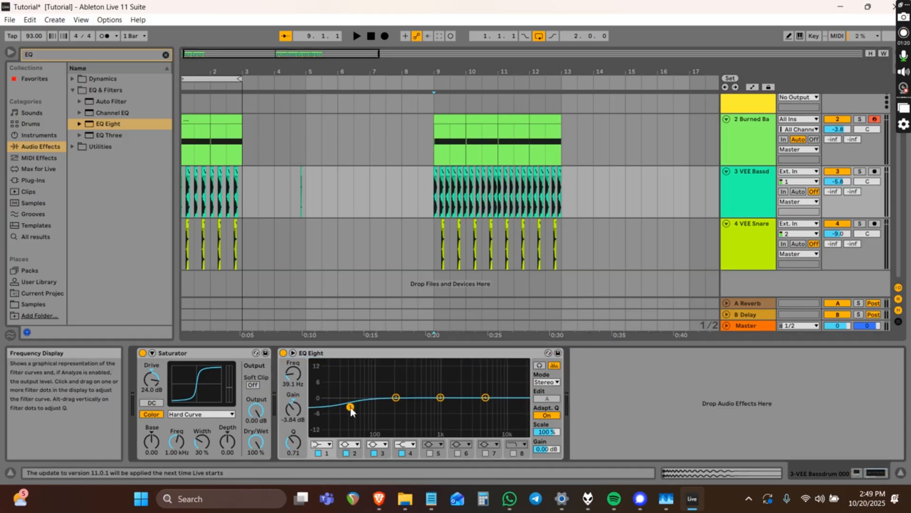
pyautogui.click(322, 444)
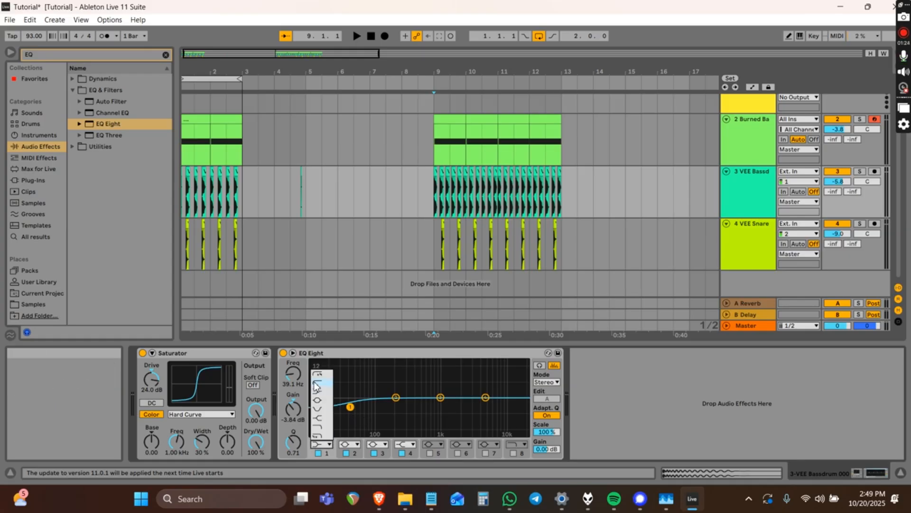
pyautogui.click(315, 450)
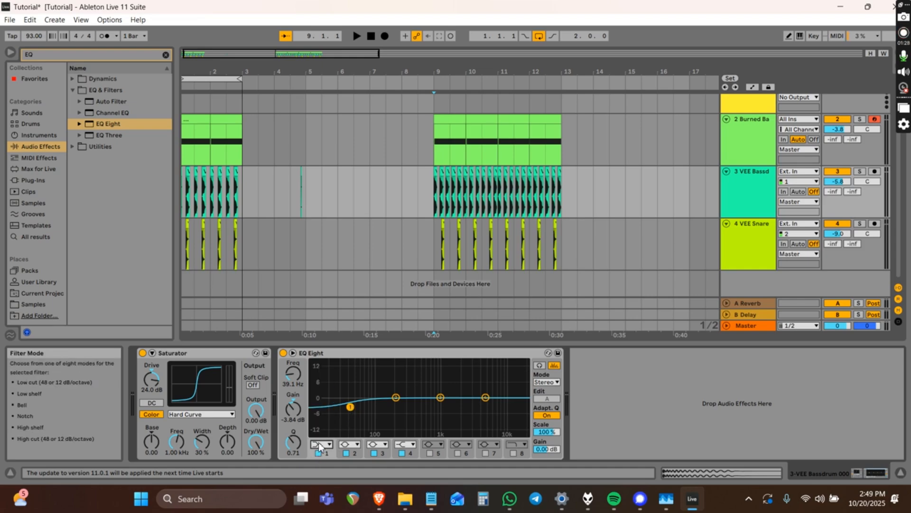
pyautogui.click(323, 445)
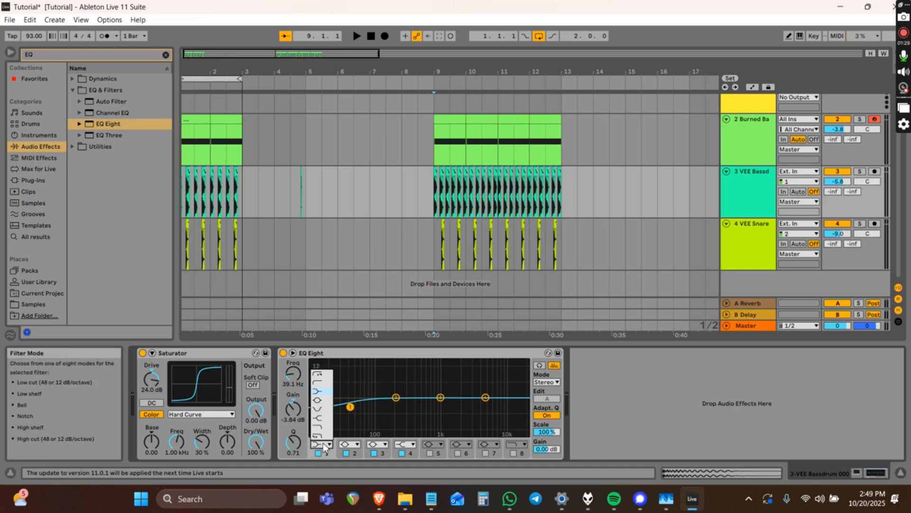
pyautogui.click(324, 381)
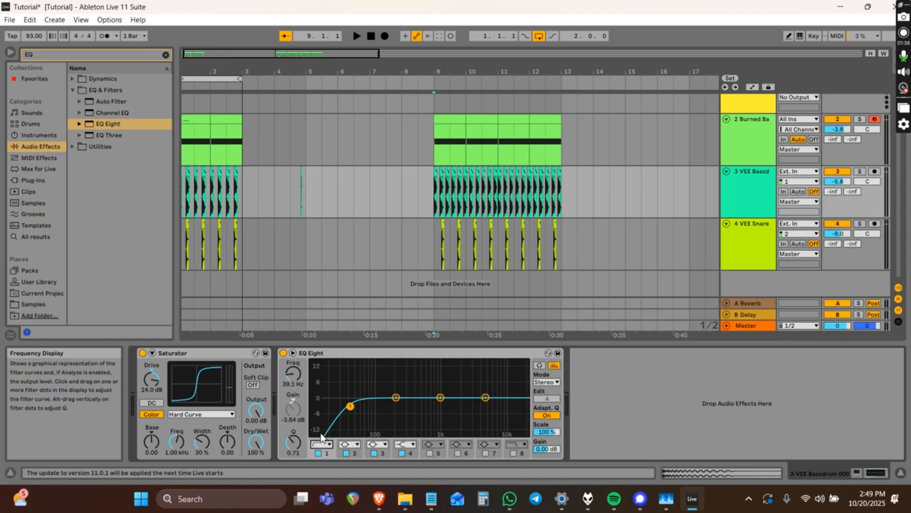
pyautogui.moveTo(354, 410); pyautogui.dragTo(356, 411)
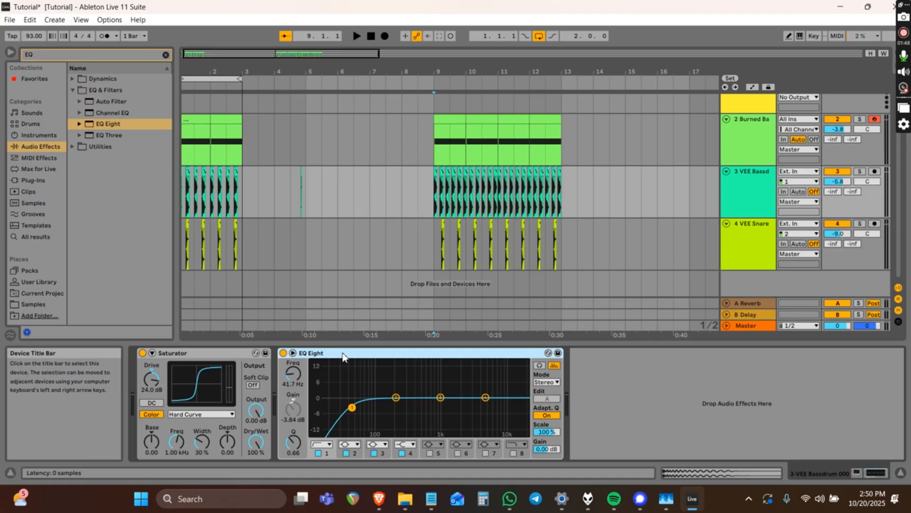
# - Move EQ Eight's band 4 to 3.37 kHz and play the bassdrum section from 9.1.1
pyautogui.moveTo(485, 398); pyautogui.dragTo(474, 397)
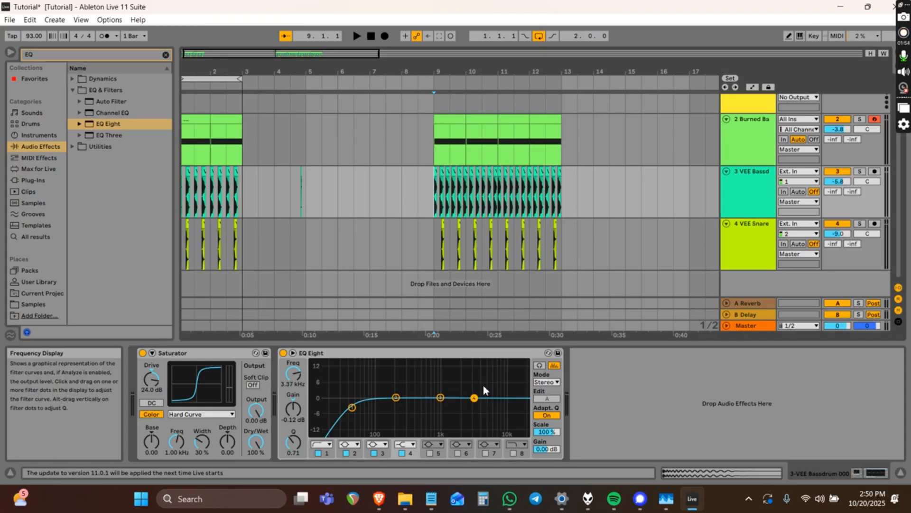
pyautogui.click(211, 353)
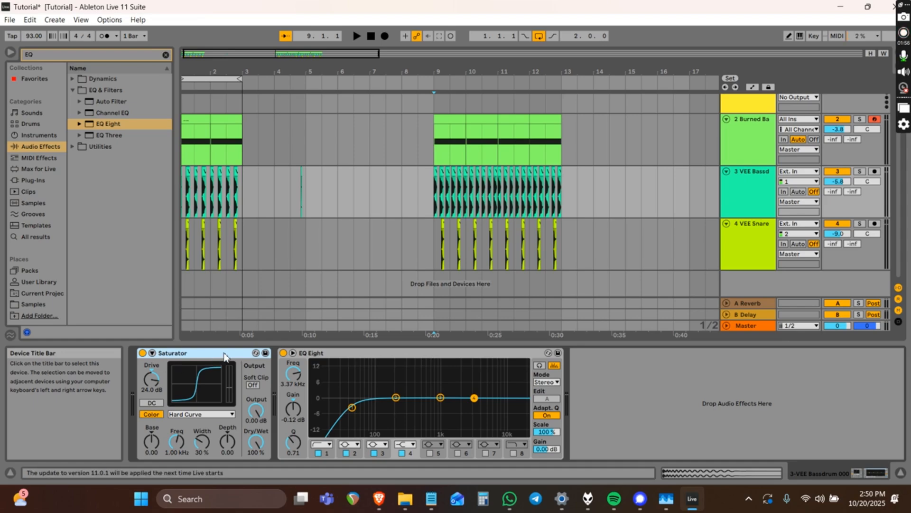
pyautogui.click(434, 139)
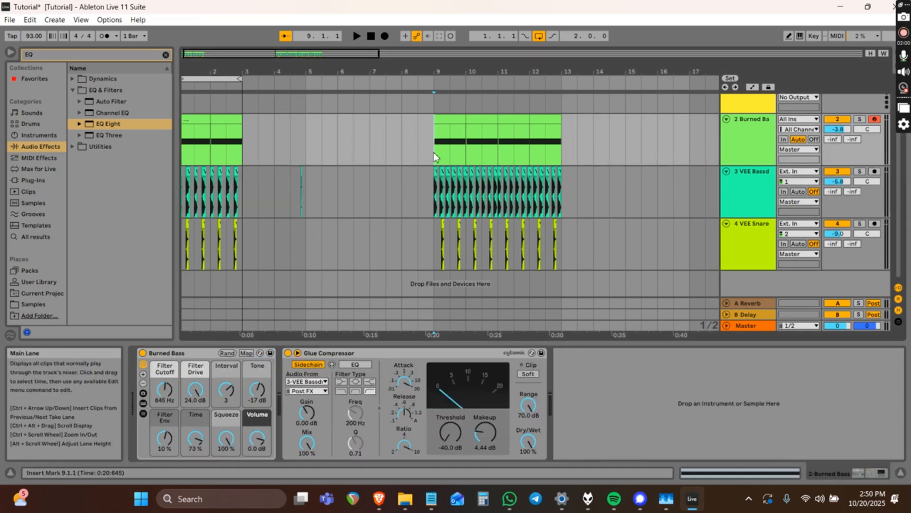
pyautogui.click(434, 186)
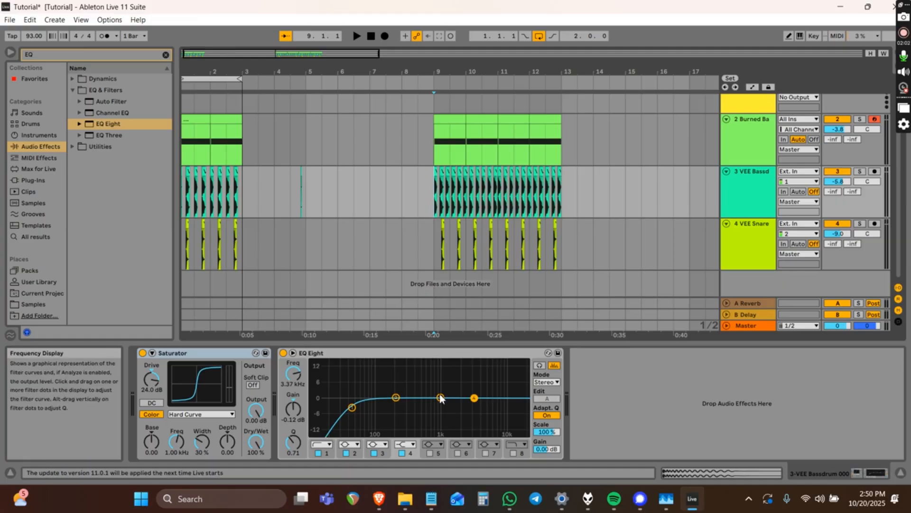
pyautogui.press('space')
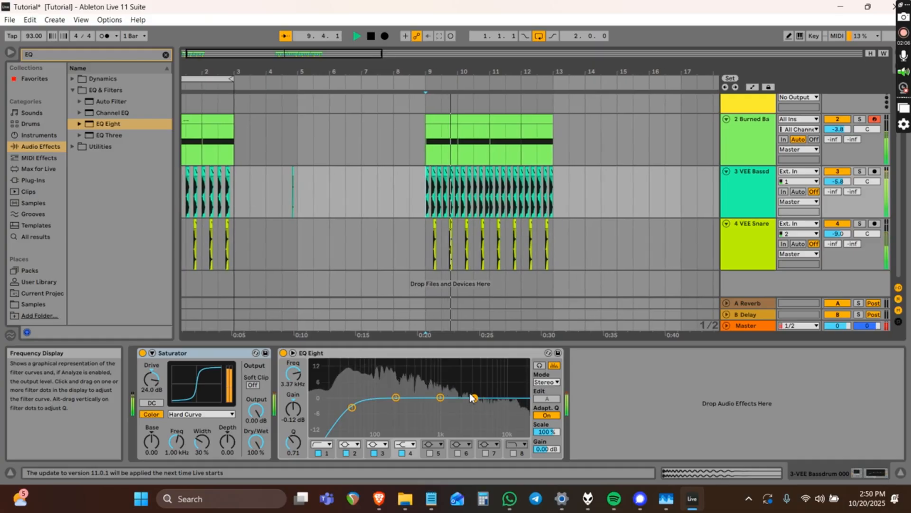
pyautogui.press('space')
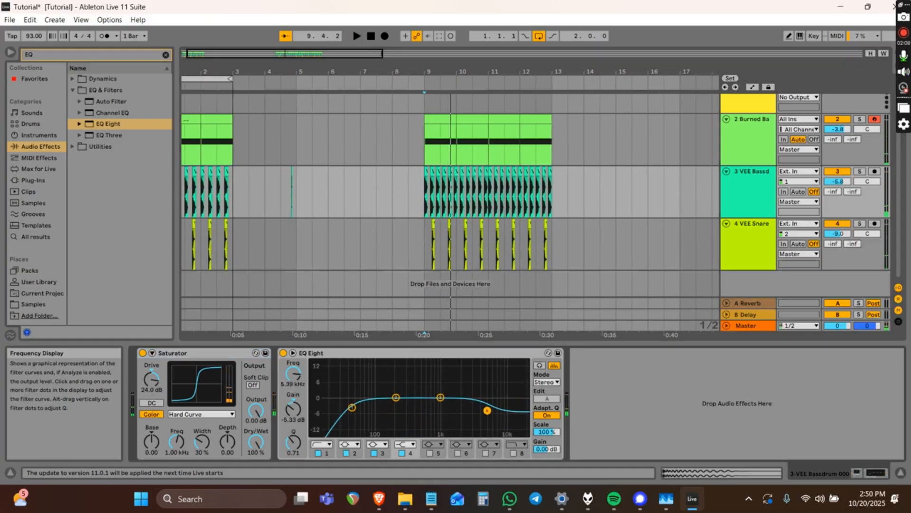
# - Move EQ Eight's band 4 to 2.67 kHz and change its filter type to a 12 dB/octave high cut
pyautogui.moveTo(475, 398); pyautogui.dragTo(468, 410)
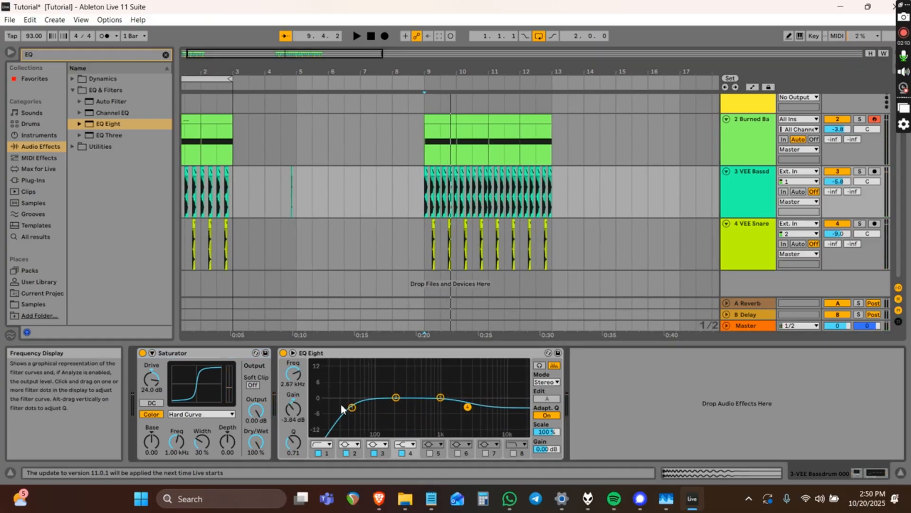
pyautogui.click(406, 446)
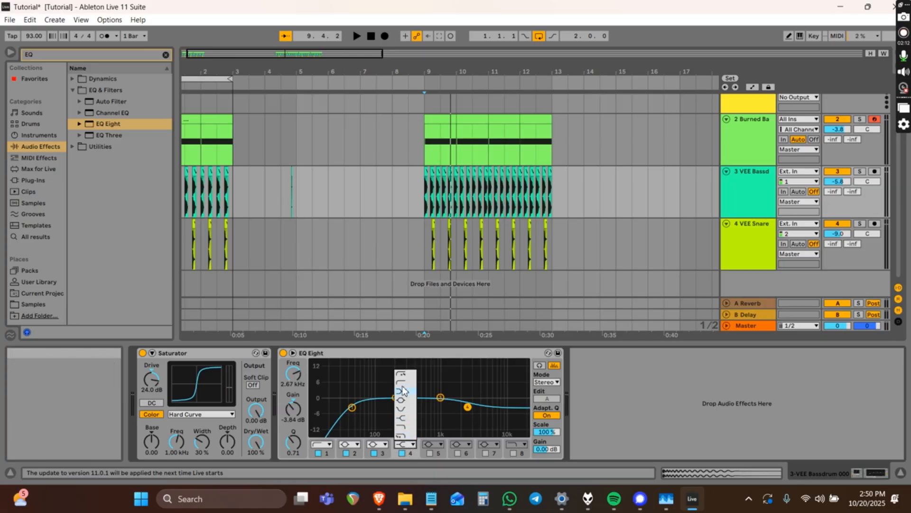
pyautogui.click(401, 429)
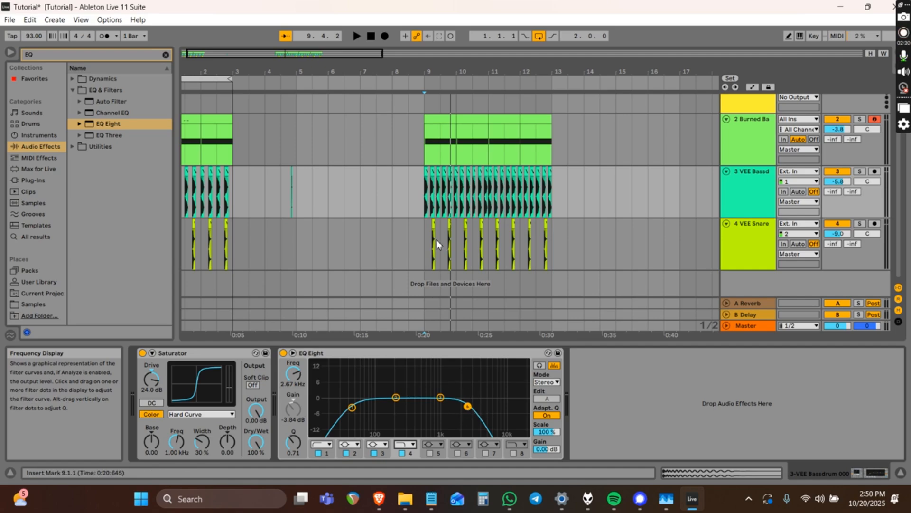
# - Play the section from 9.1.1 and adjust EQ Eight's band 4 high cut to 2.45 kHz with a Q of 0.47
pyautogui.click(425, 190)
pyautogui.press('space')
pyautogui.moveTo(467, 406)
pyautogui.mouseDown()
pyautogui.moveTo(467, 418)
pyautogui.moveTo(415, 426)
pyautogui.moveTo(446, 401)
pyautogui.moveTo(429, 409)
pyautogui.moveTo(503, 407)
pyautogui.moveTo(430, 415)
pyautogui.moveTo(457, 407)
pyautogui.mouseUp()
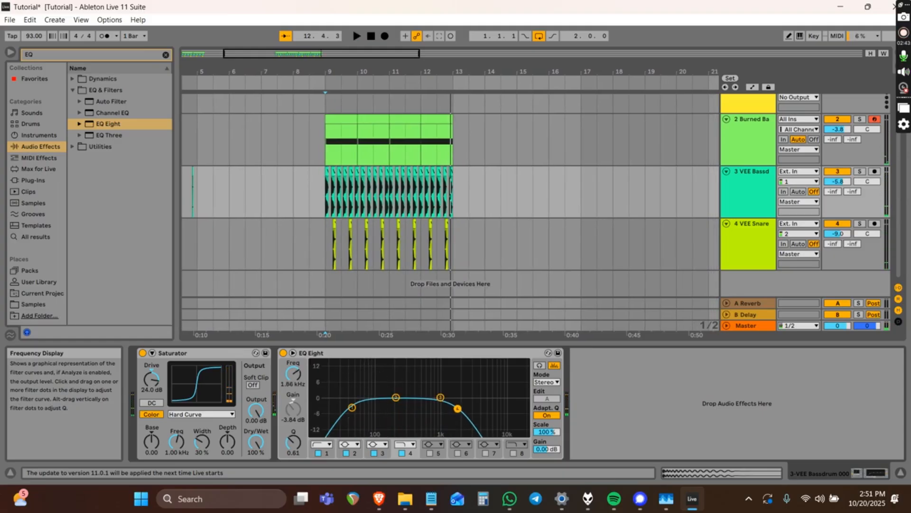
pyautogui.click(354, 354)
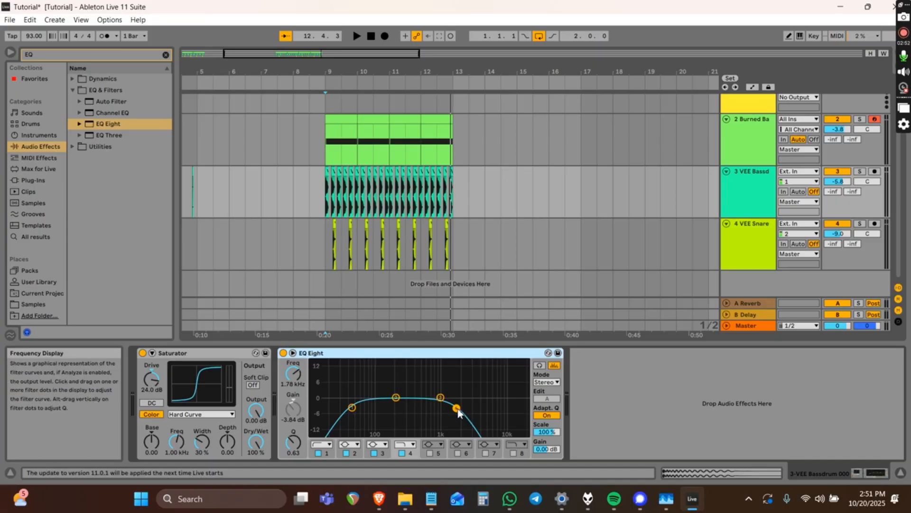
pyautogui.moveTo(456, 409)
pyautogui.mouseDown()
pyautogui.moveTo(409, 418)
pyautogui.moveTo(427, 399)
pyautogui.moveTo(518, 407)
pyautogui.moveTo(420, 413)
pyautogui.moveTo(427, 403)
pyautogui.moveTo(465, 412)
pyautogui.mouseUp()
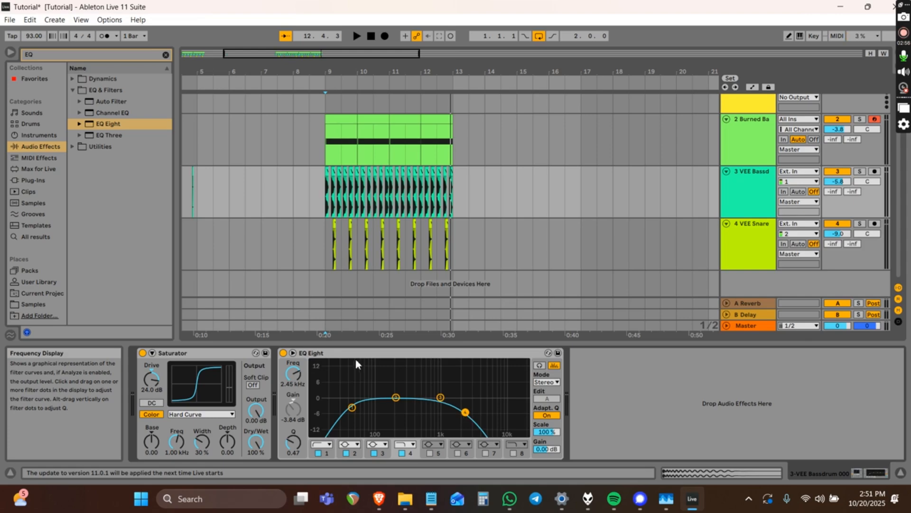
pyautogui.click(386, 354)
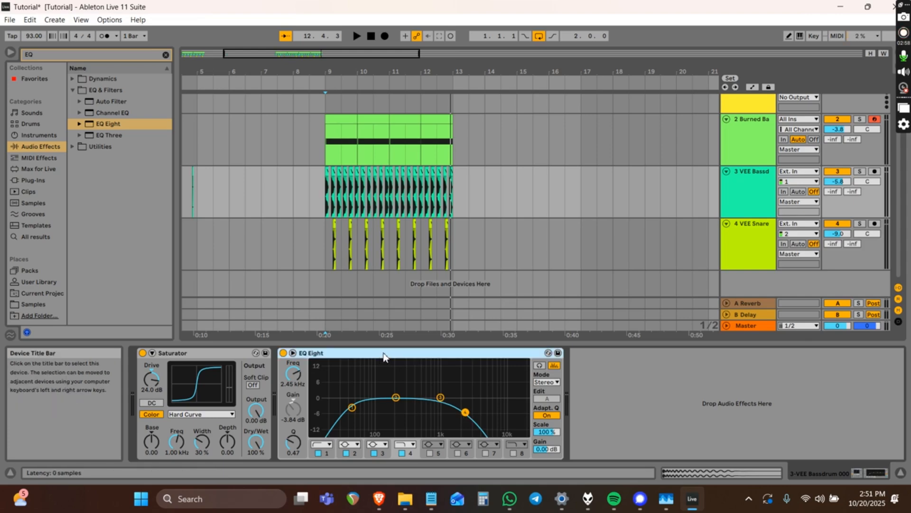
# - Show and hide the automation lanes from 9.1.1 on the bassdrum track, and display the Burned Bass track's devices
pyautogui.click(328, 199)
pyautogui.press('a')
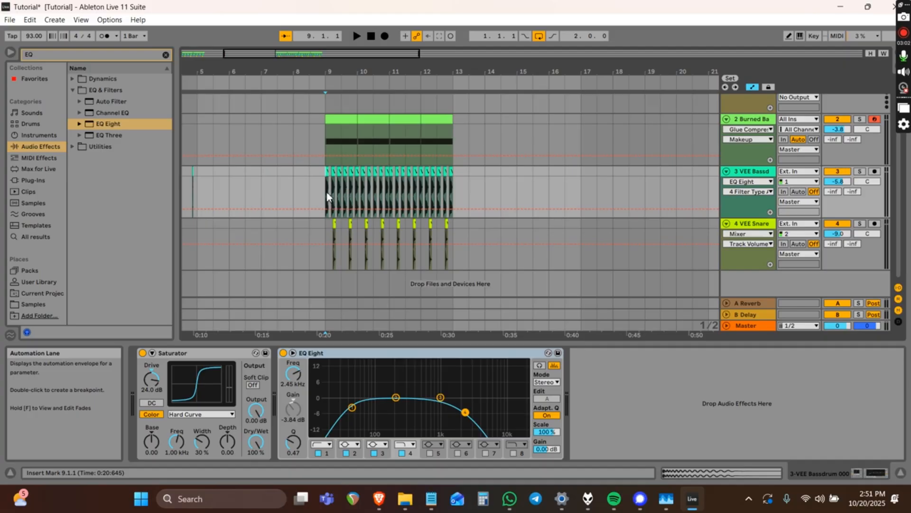
pyautogui.press('a')
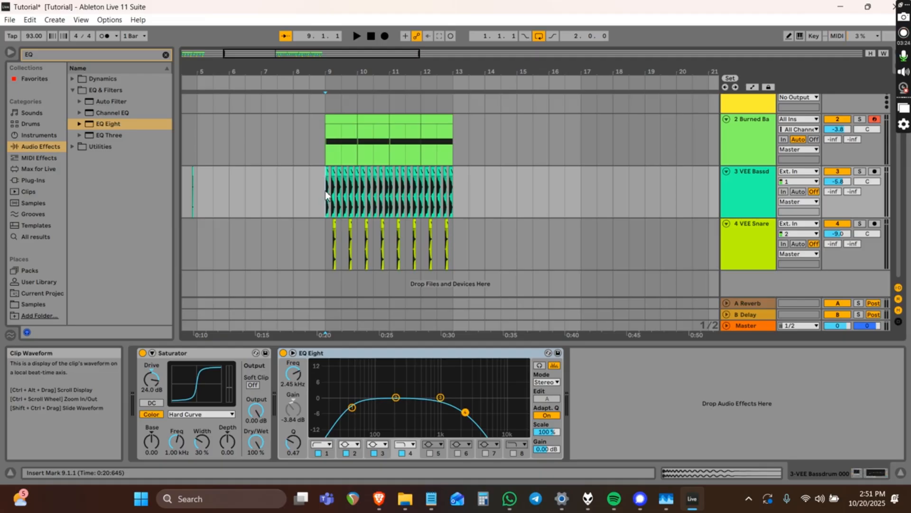
pyautogui.click(328, 158)
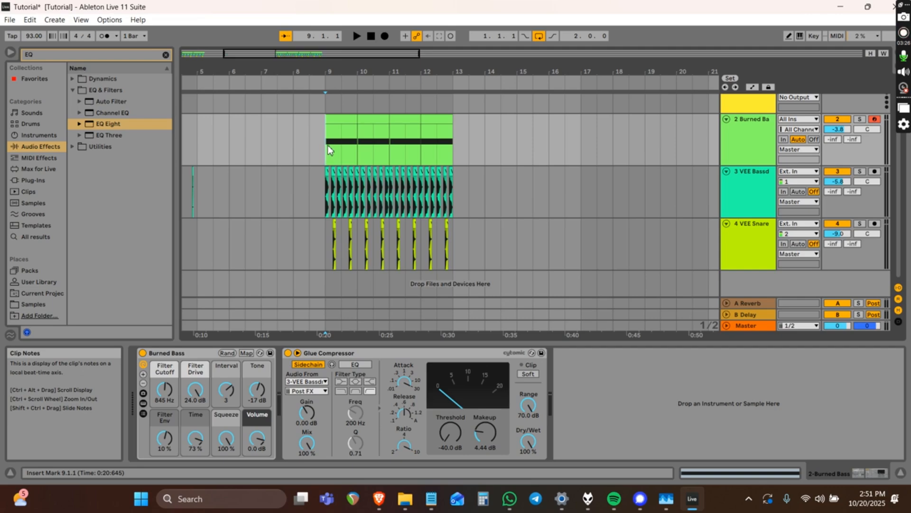